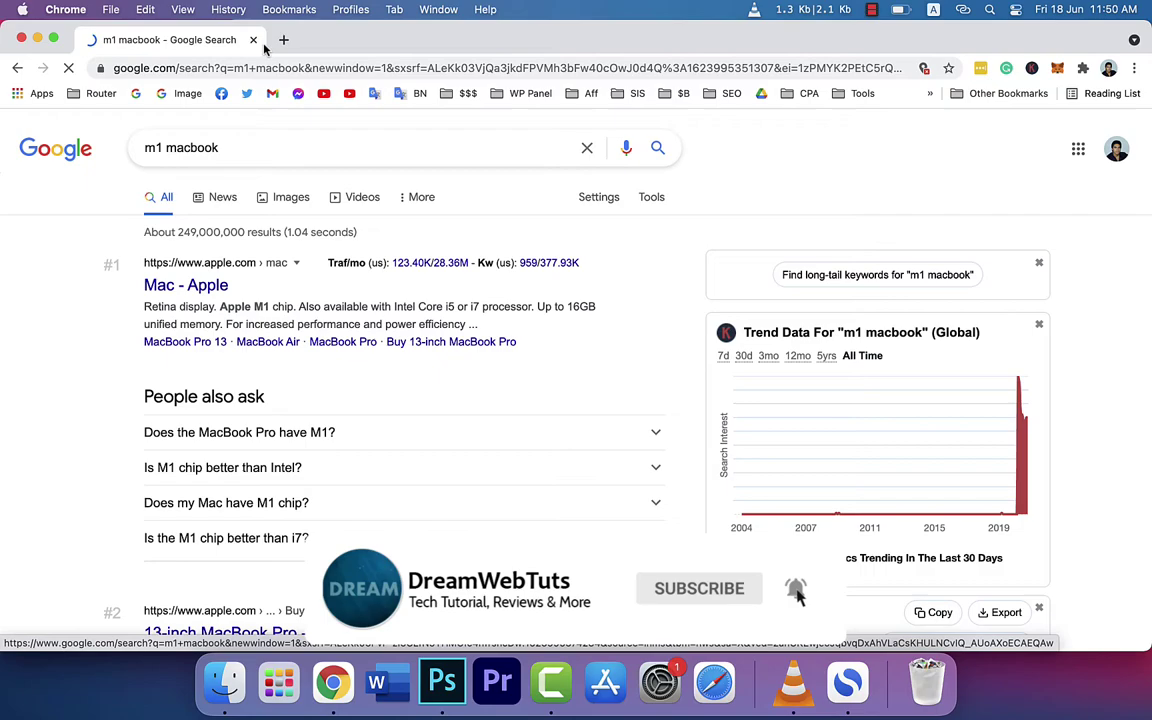
# Scroll through the Google results, then select and deselect the Mac - Apple result snippet
pyautogui.scroll(-10, 72, 321)
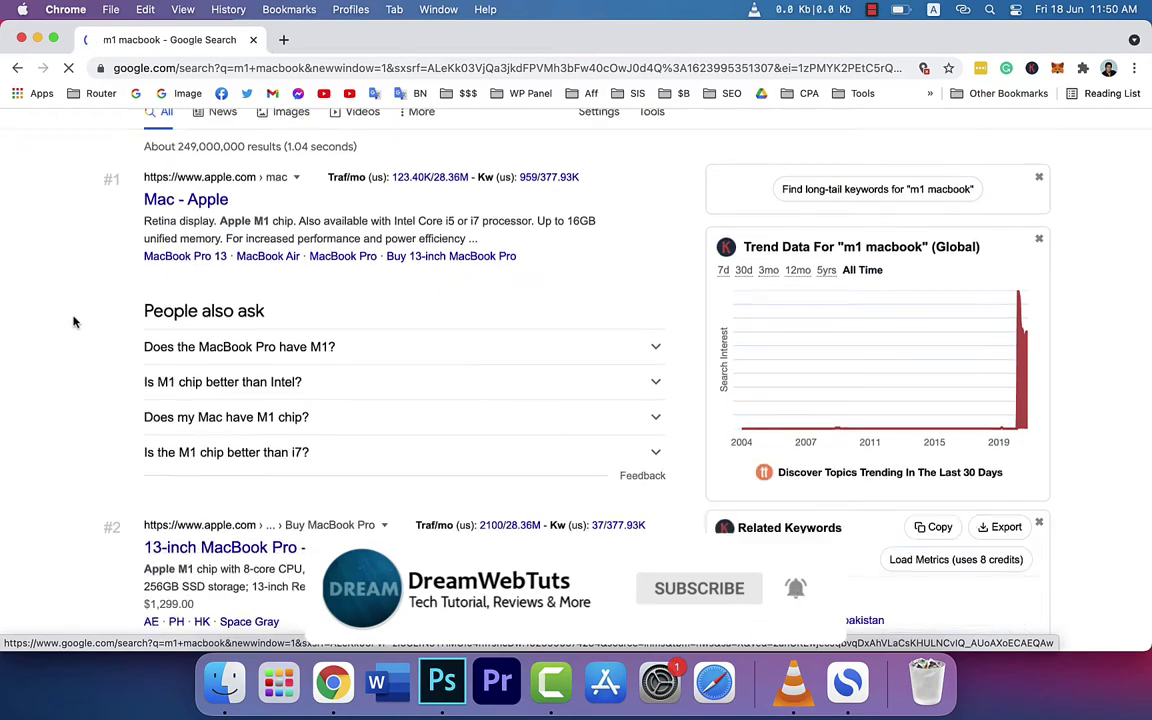
pyautogui.scroll(-3, 72, 321)
pyautogui.scroll(15, 72, 321)
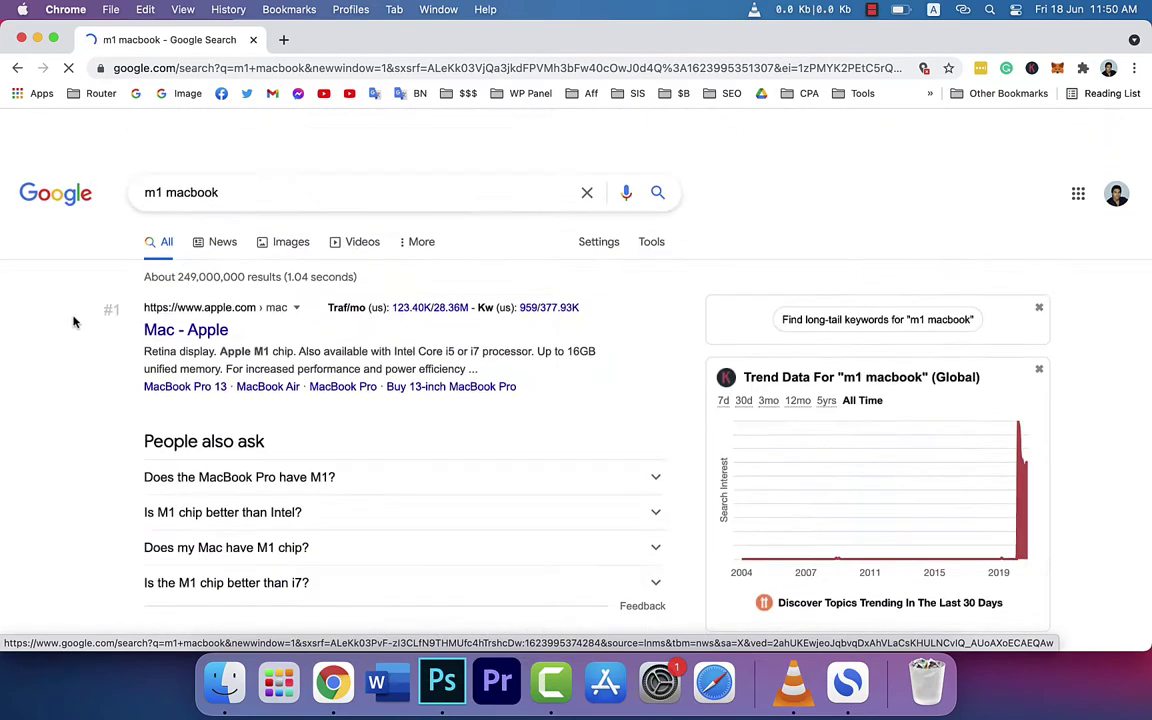
pyautogui.scroll(-5, 72, 321)
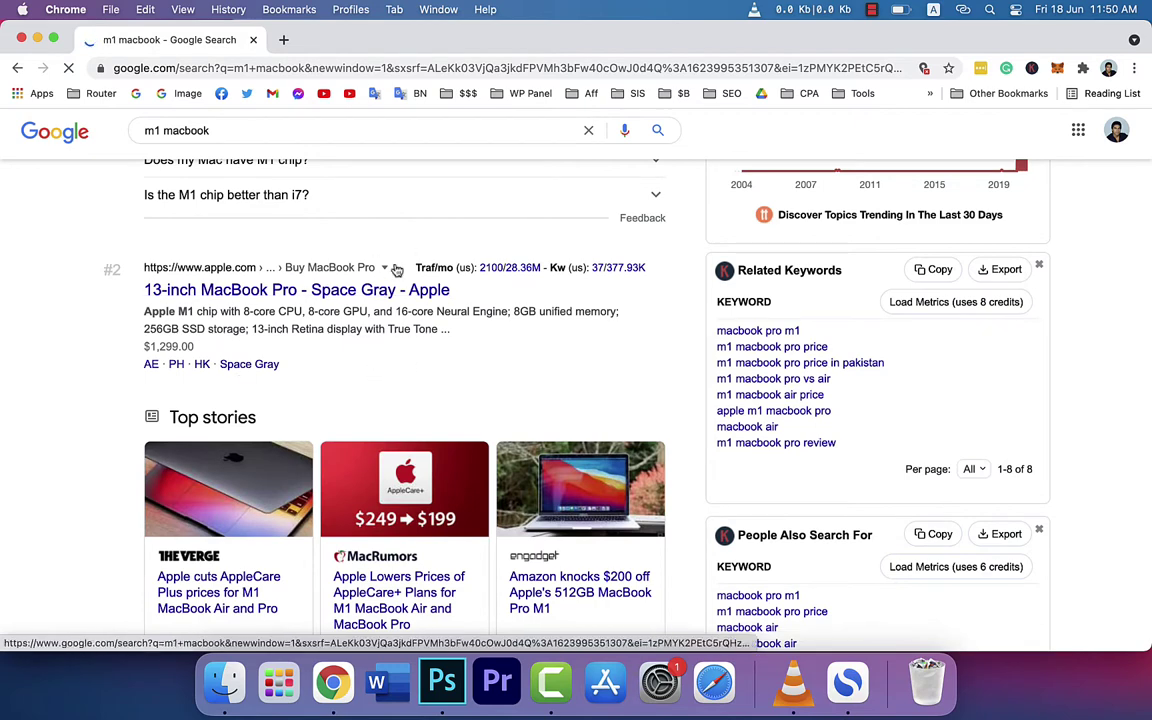
pyautogui.scroll(5, 411, 360)
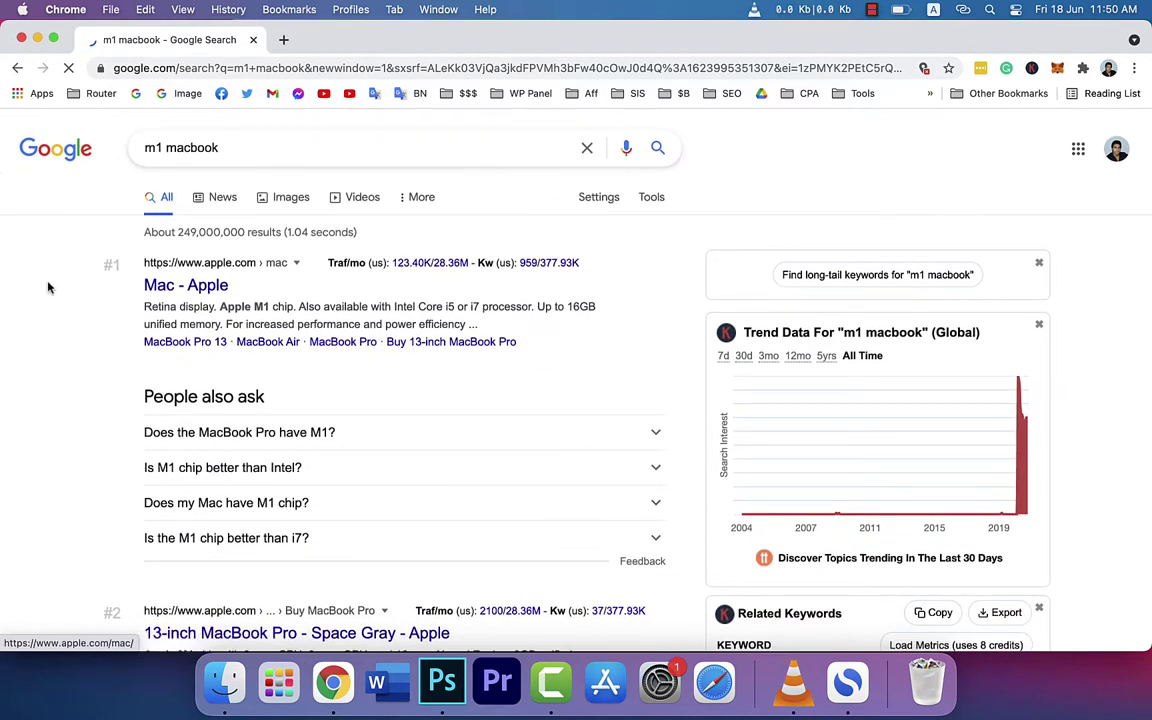
pyautogui.scroll(-10, 46, 284)
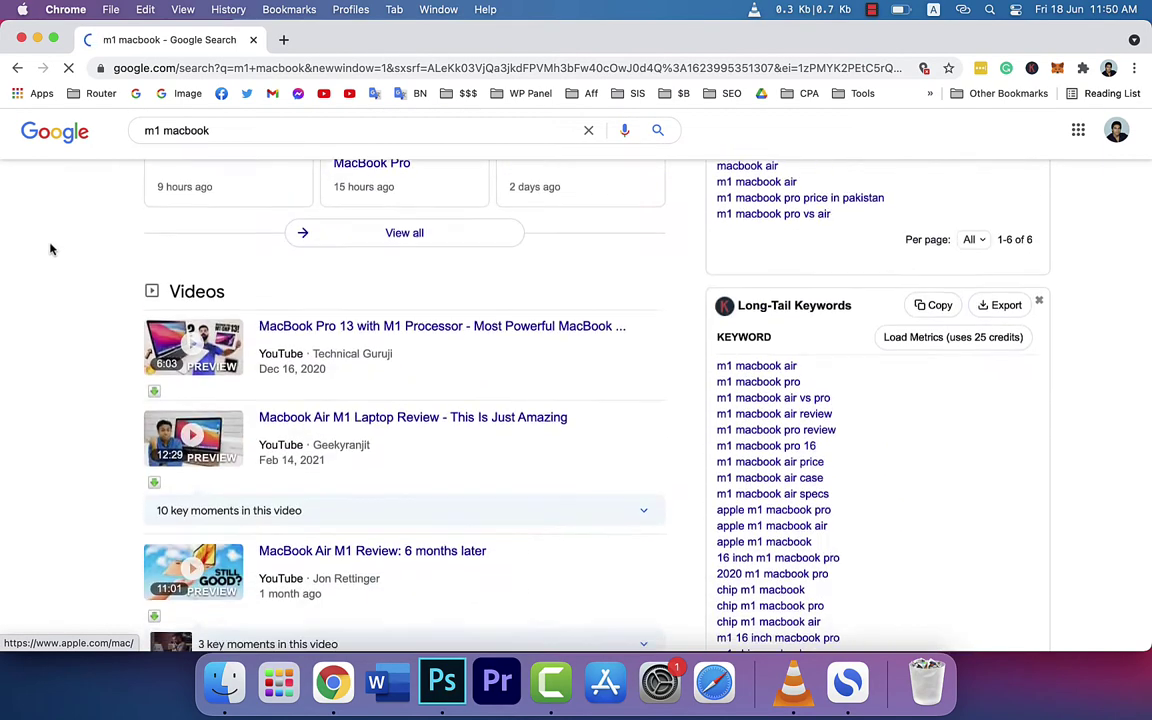
pyautogui.scroll(5, 48, 260)
pyautogui.scroll(5, 50, 249)
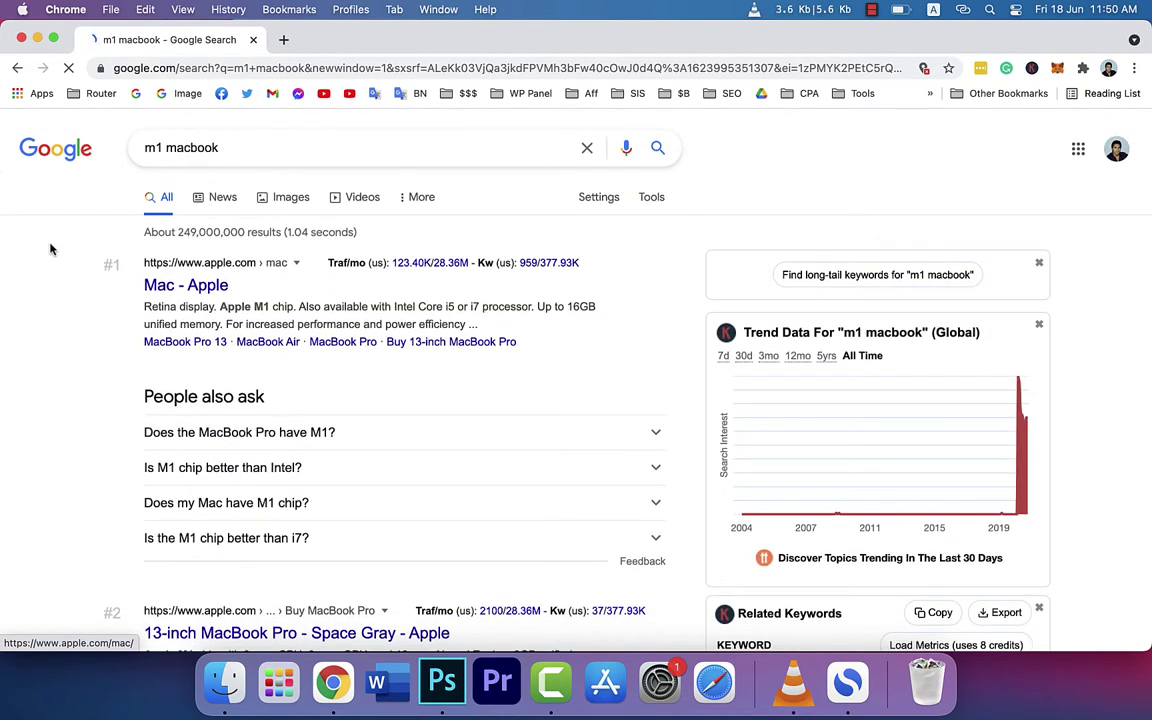
pyautogui.click(185, 285)
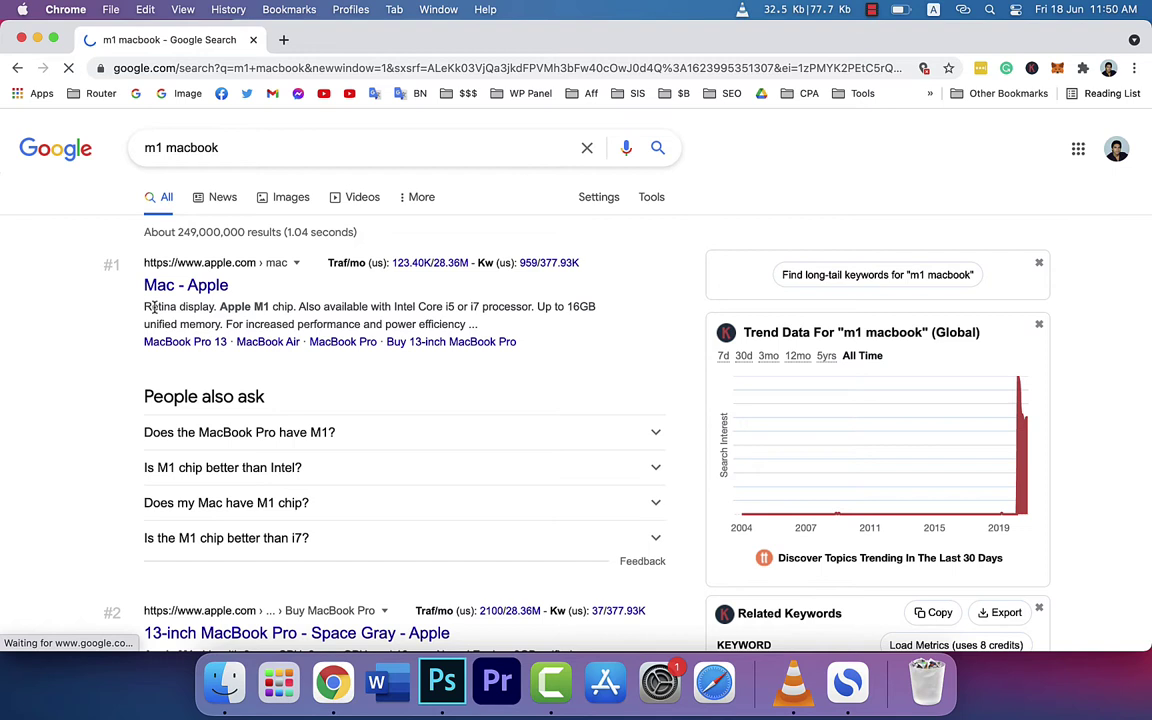
pyautogui.moveTo(153, 308); pyautogui.dragTo(459, 322)
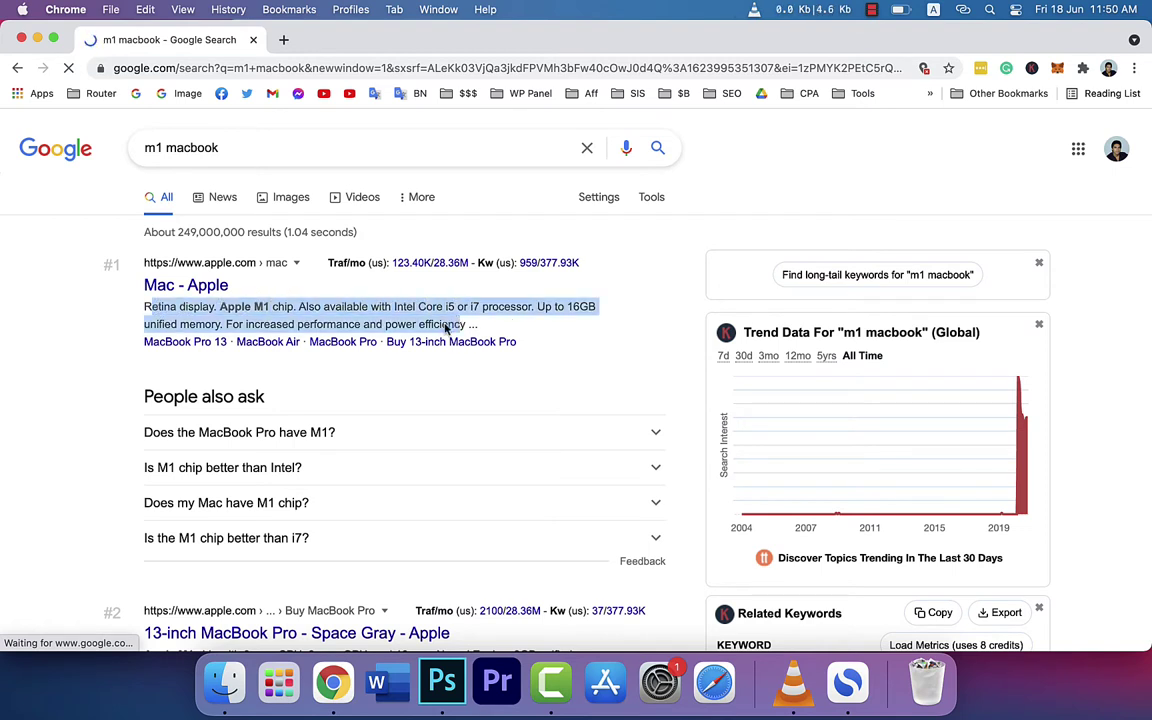
pyautogui.click(118, 399)
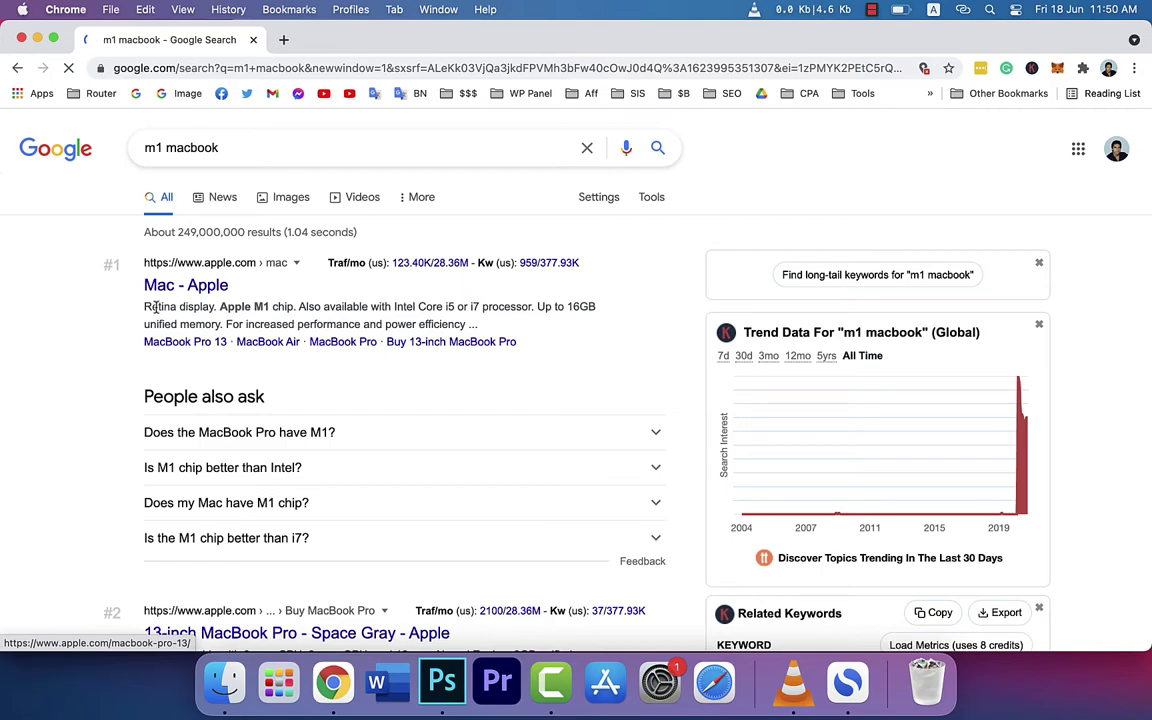
# Select a larger block of result text, clear the selection, and scroll the results page
pyautogui.moveTo(155, 308); pyautogui.dragTo(576, 399)
pyautogui.scroll(-5, 577, 403)
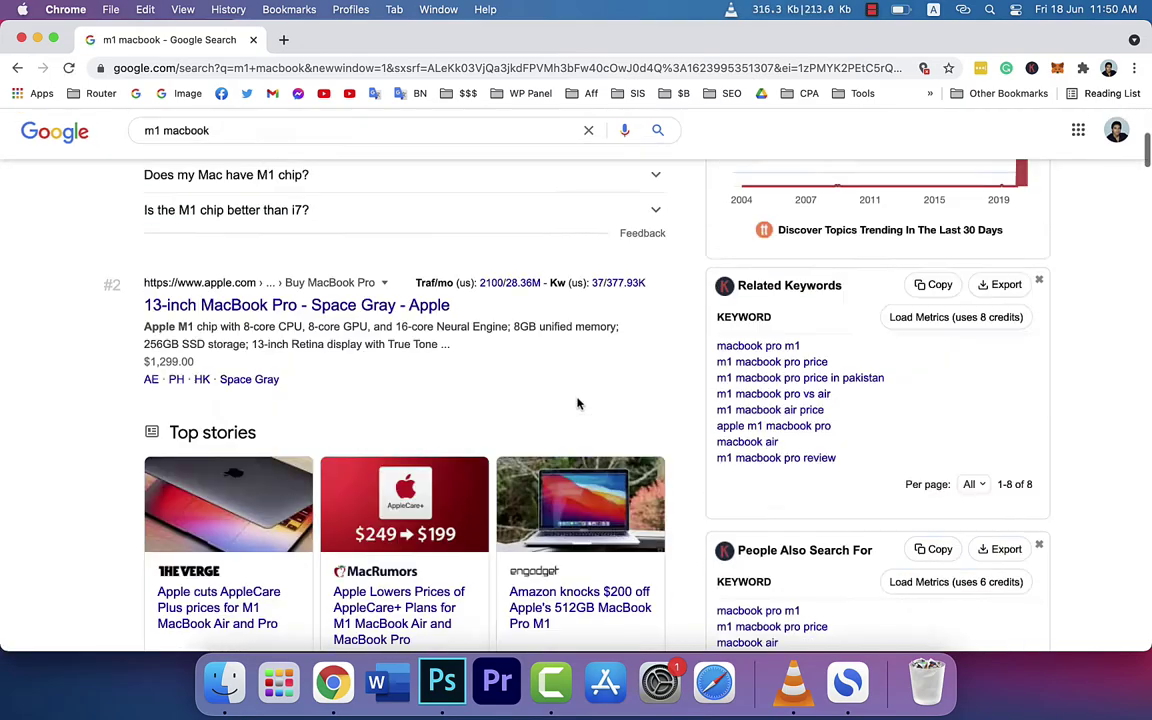
pyautogui.scroll(-10, 577, 403)
pyautogui.scroll(15, 577, 403)
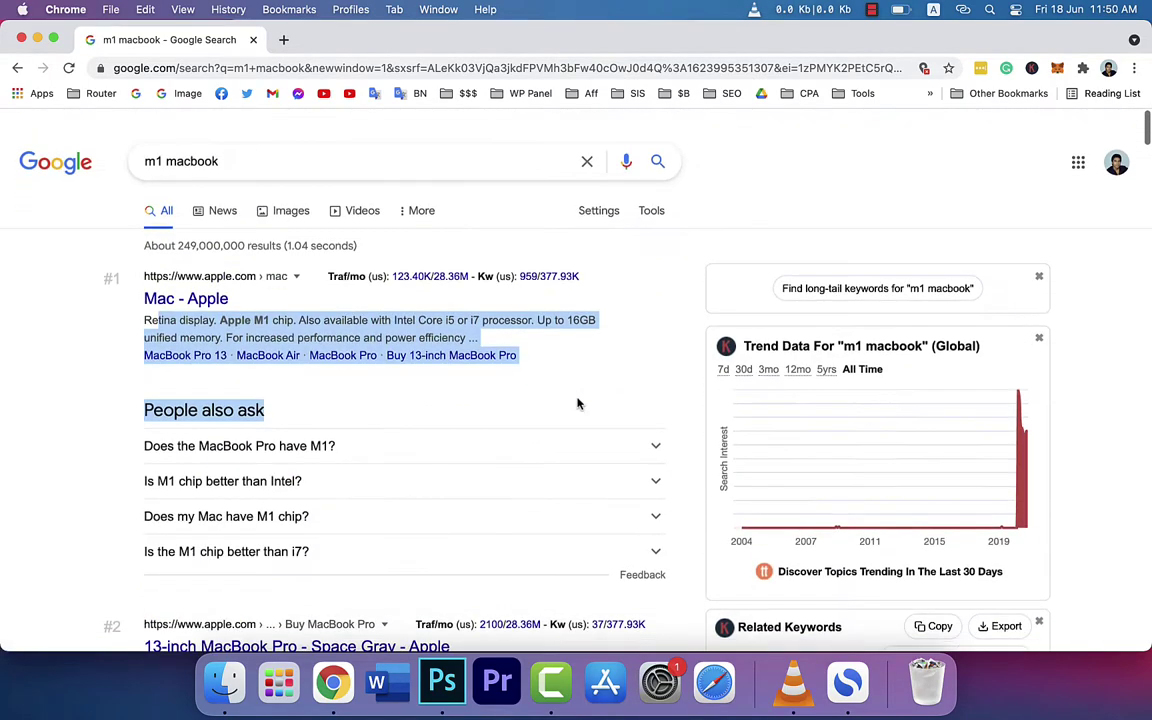
pyautogui.click(52, 390)
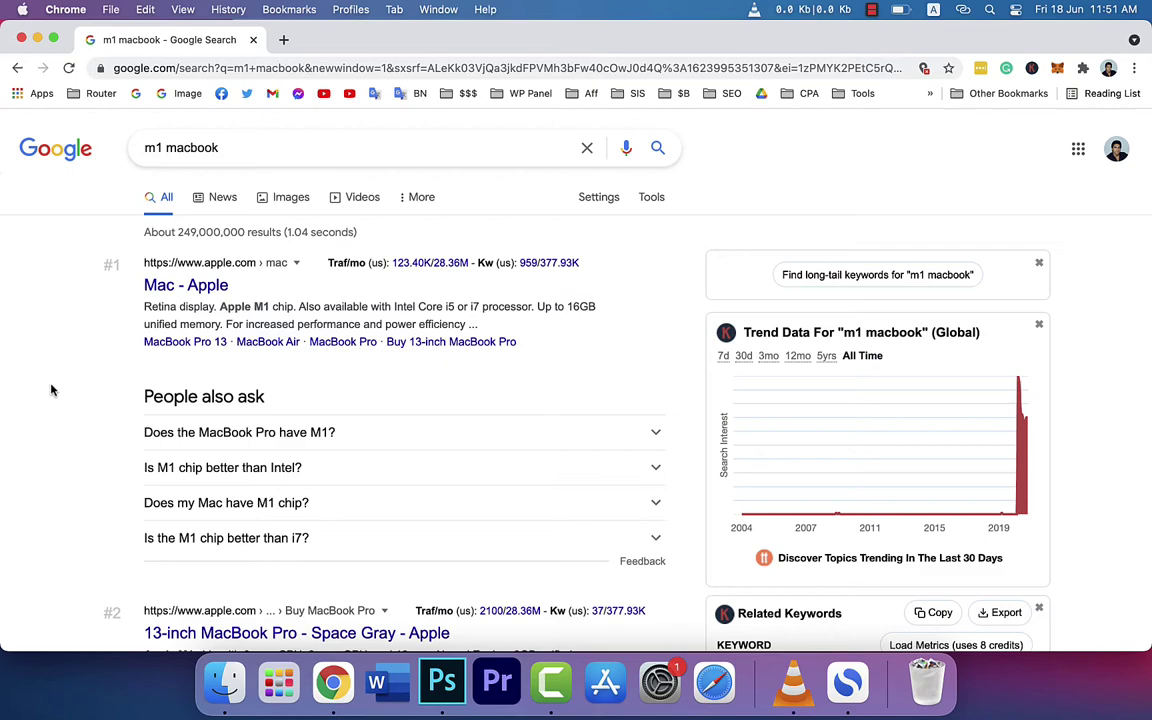
pyautogui.scroll(-5, 52, 390)
pyautogui.scroll(6, 64, 334)
pyautogui.scroll(-3, 64, 336)
pyautogui.scroll(3, 64, 334)
# Review Chrome's font customisation settings, then close settings and return to the results
pyautogui.click(1134, 69)
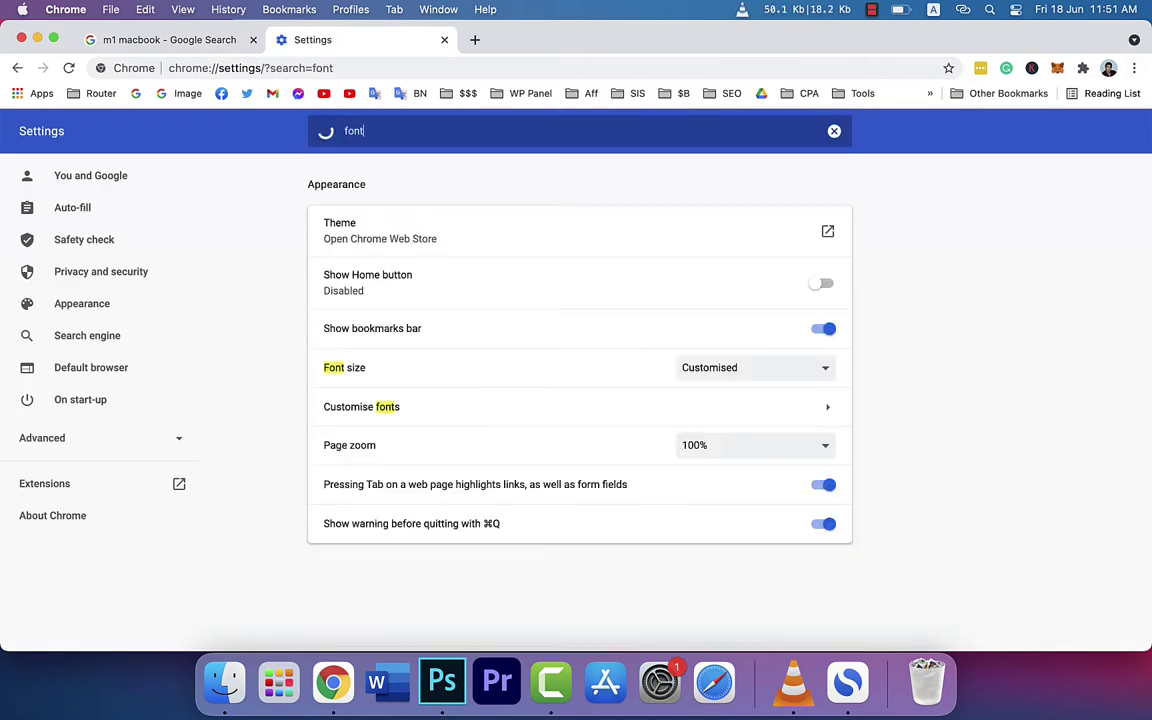
pyautogui.click(429, 410)
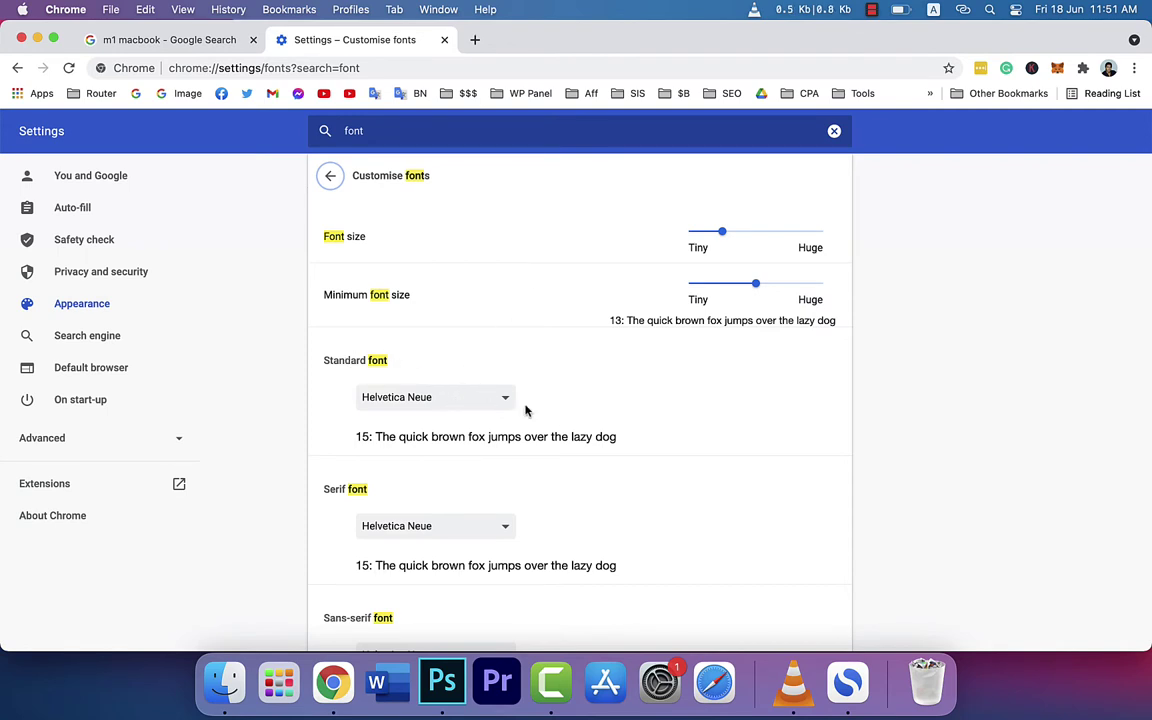
pyautogui.scroll(-5, 604, 433)
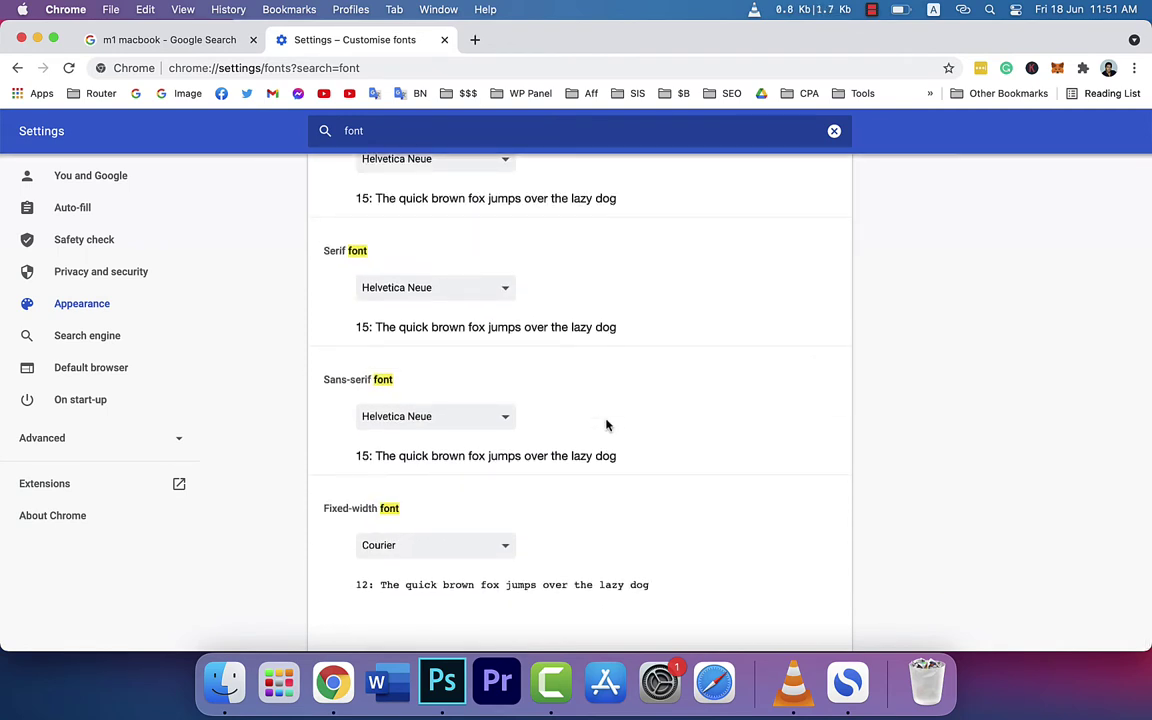
pyautogui.scroll(5, 605, 425)
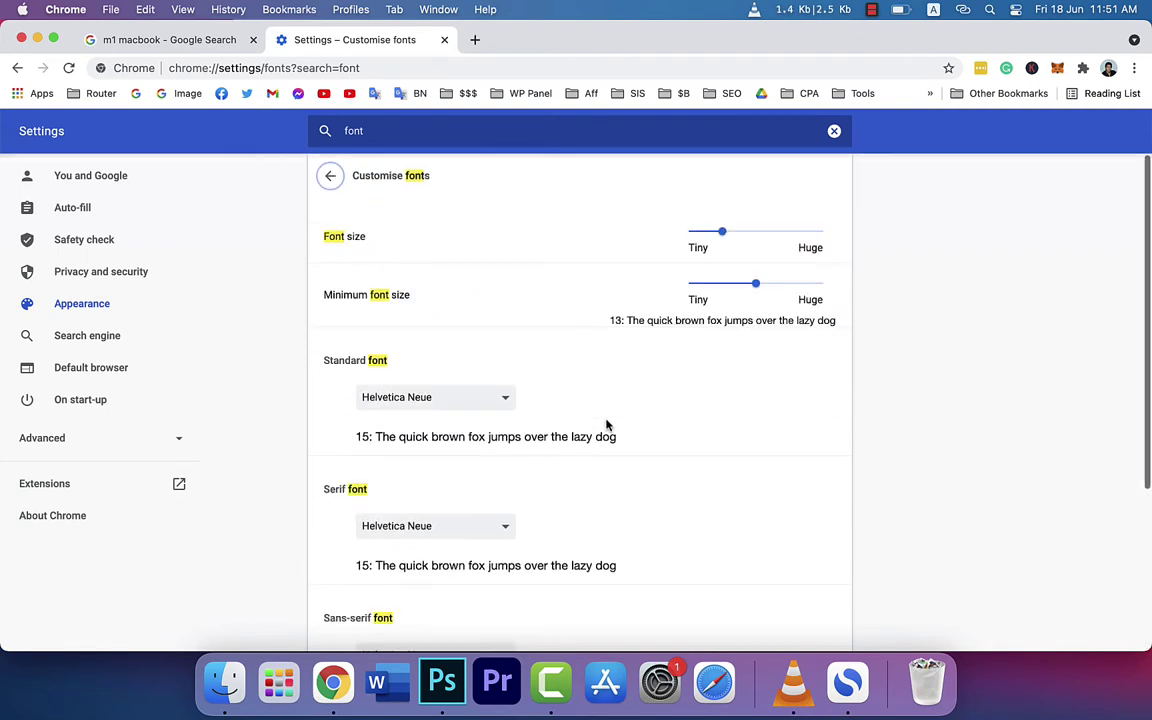
pyautogui.click(332, 177)
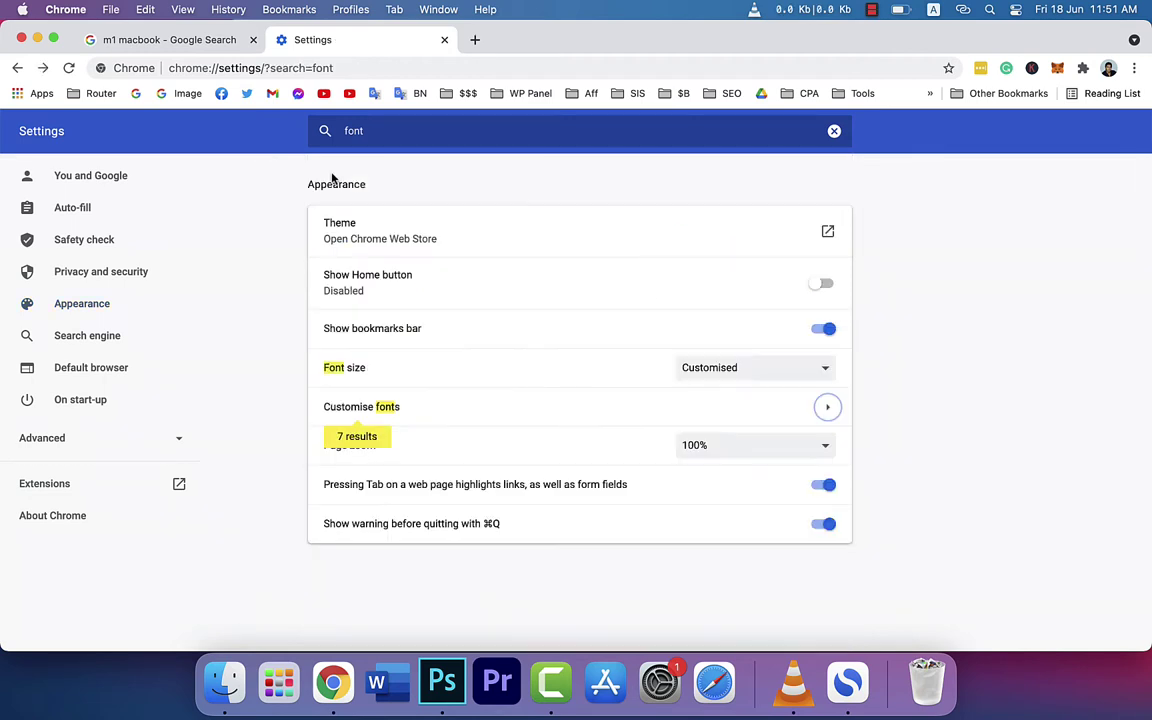
pyautogui.click(445, 41)
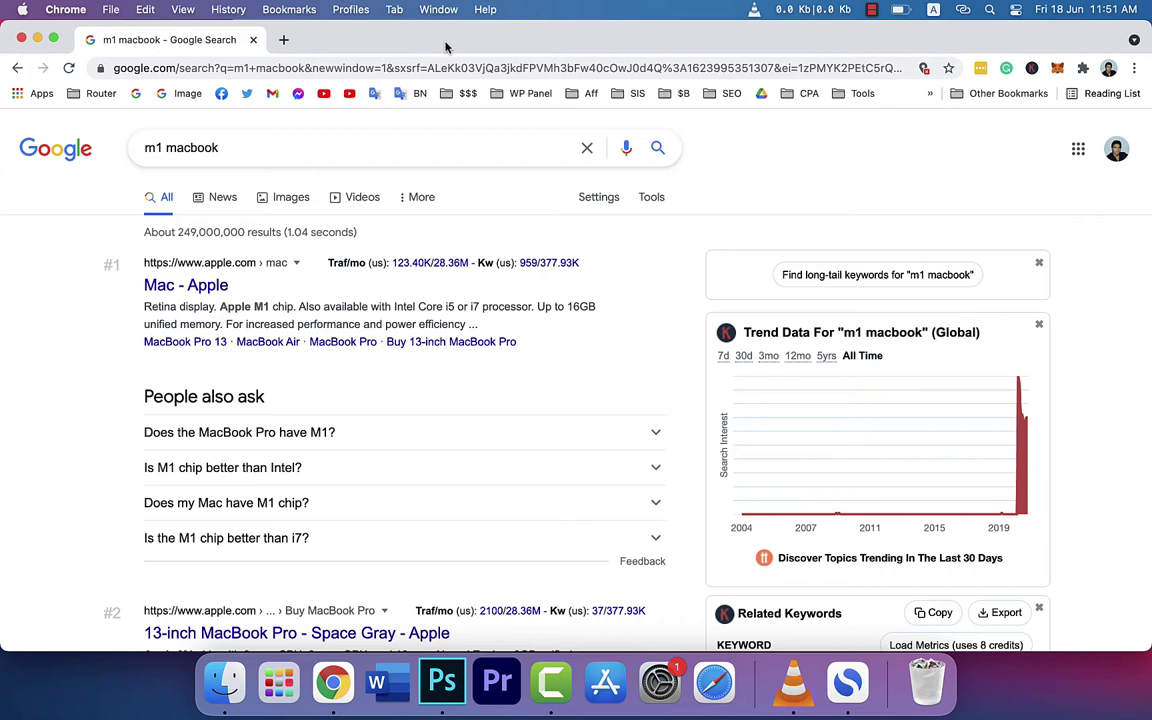
# Launch Font Book with a Spotlight search for 'font'
pyautogui.press('super+space')
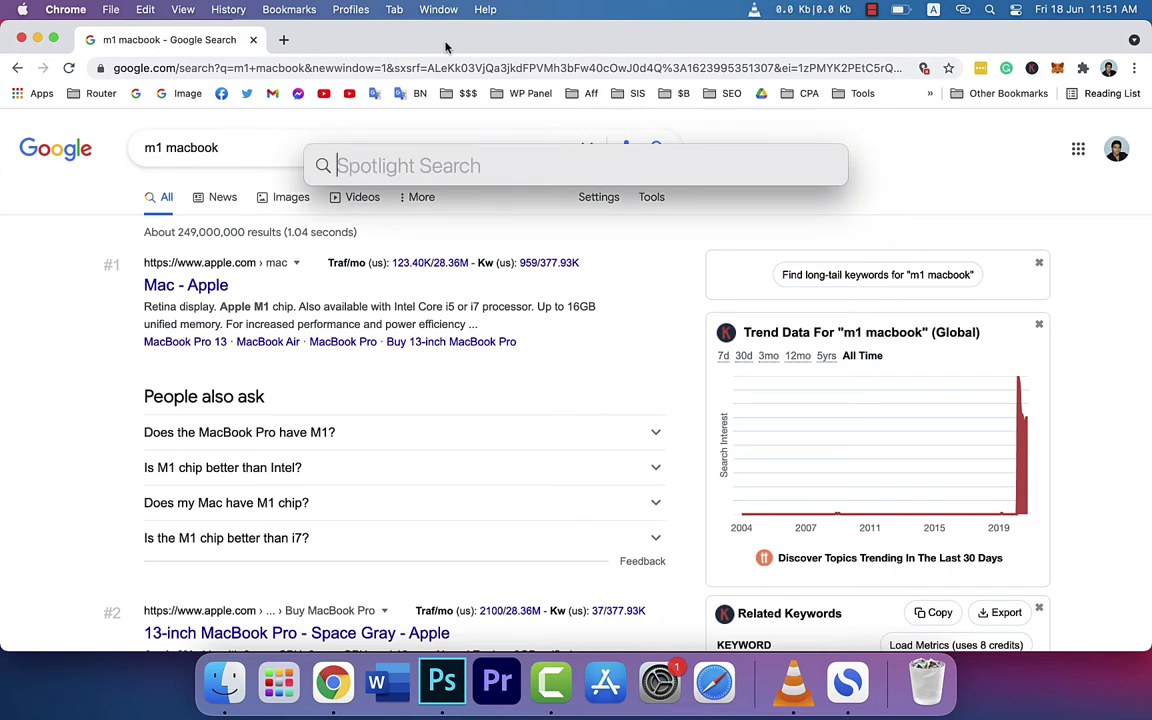
pyautogui.write('fon')
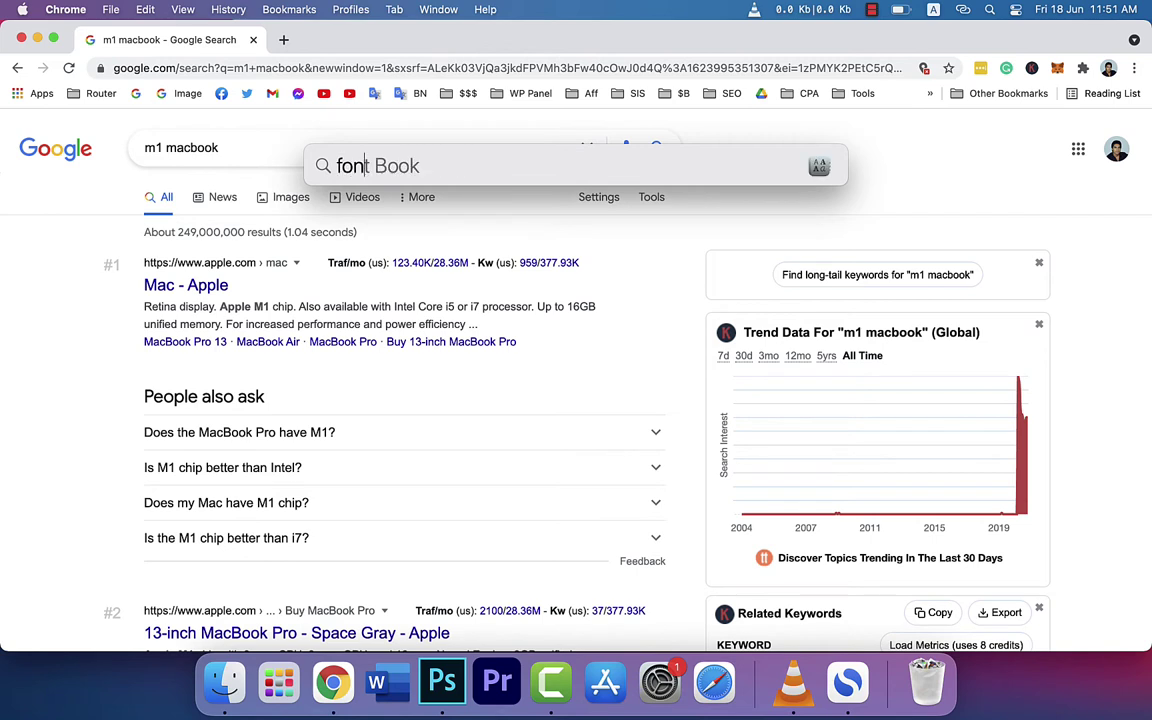
pyautogui.write('t')
pyautogui.press('Return')
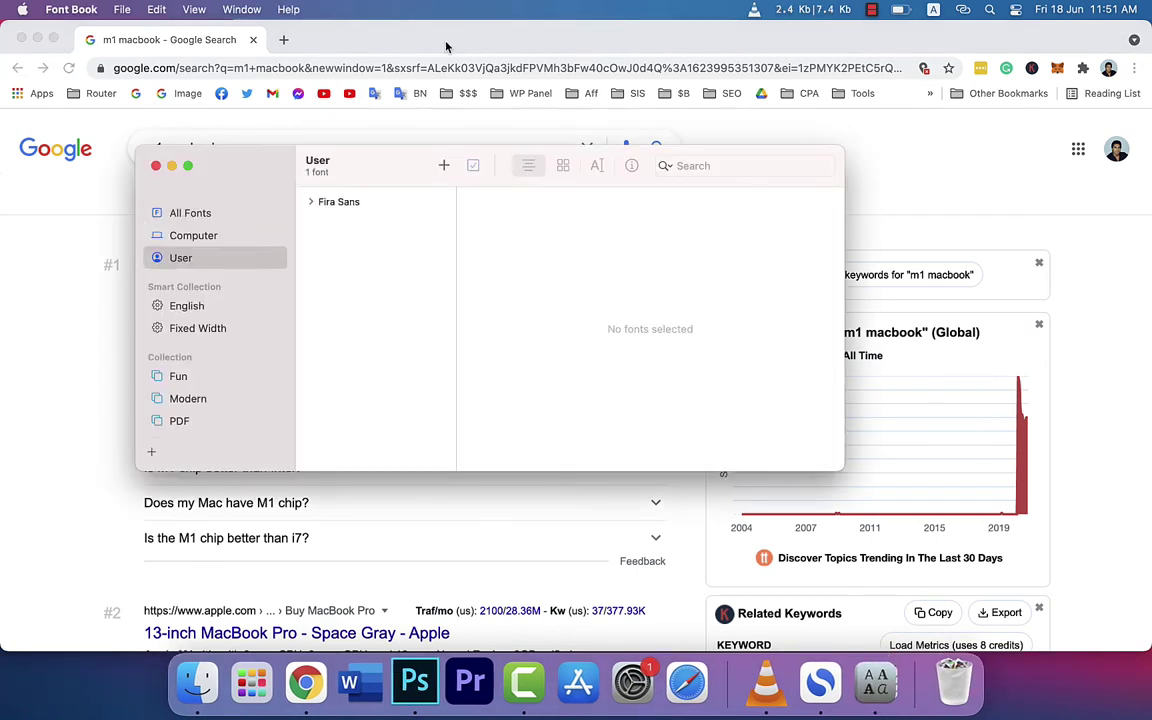
# Browse the All Fonts, Computer and User collections, expanding and collapsing Fira Sans
pyautogui.click(198, 214)
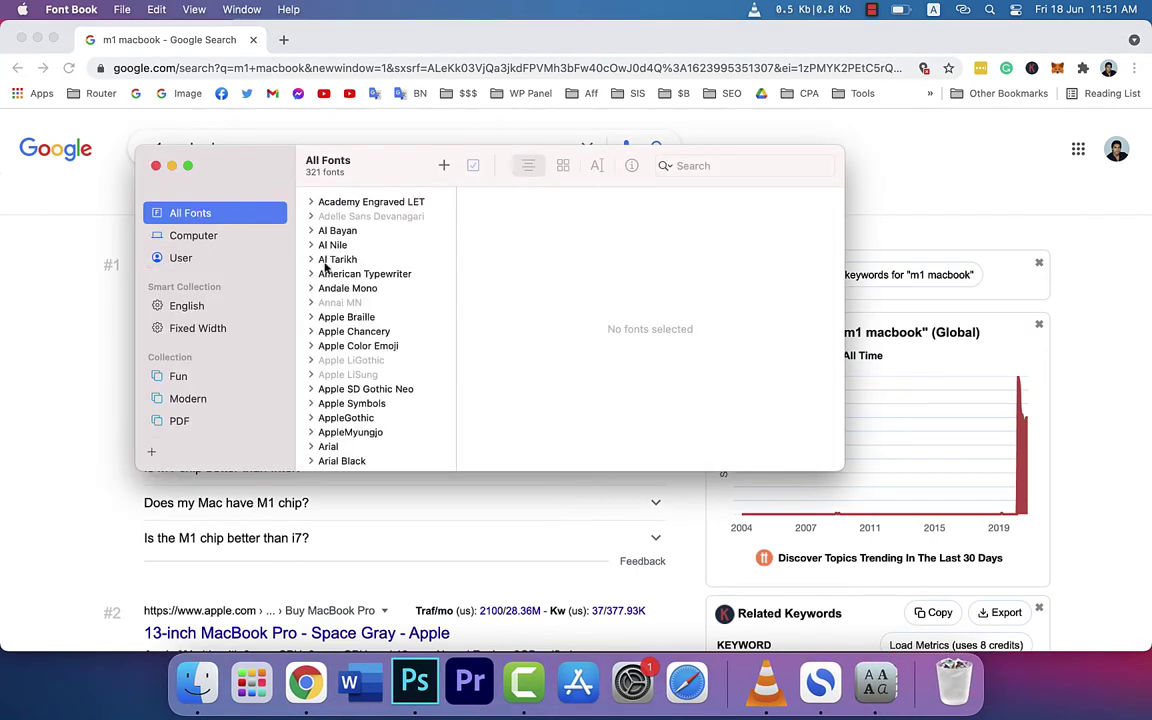
pyautogui.scroll(-15, 393, 319)
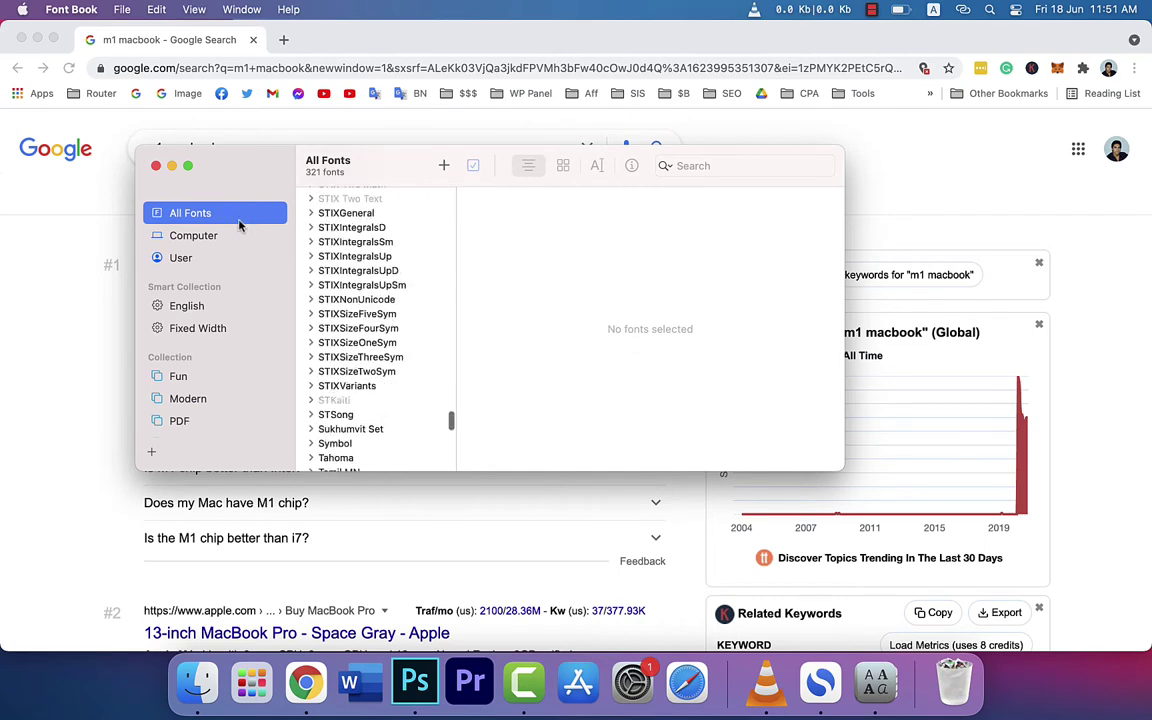
pyautogui.click(213, 240)
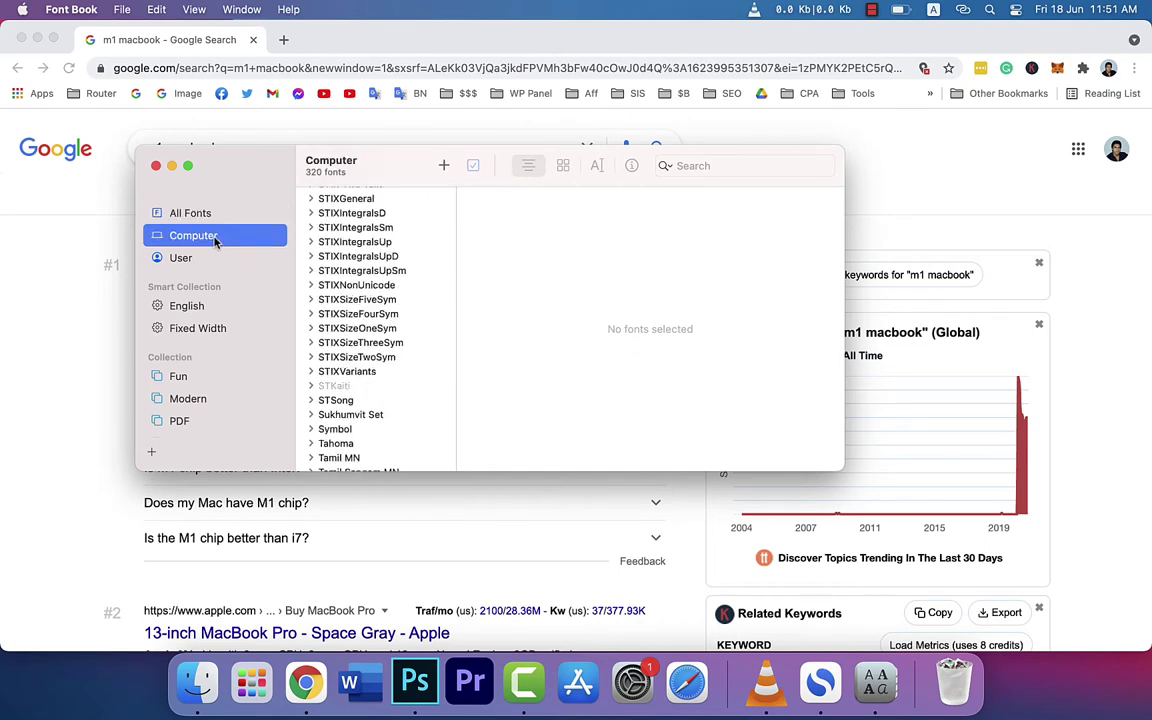
pyautogui.scroll(15, 380, 320)
pyautogui.scroll(5, 372, 316)
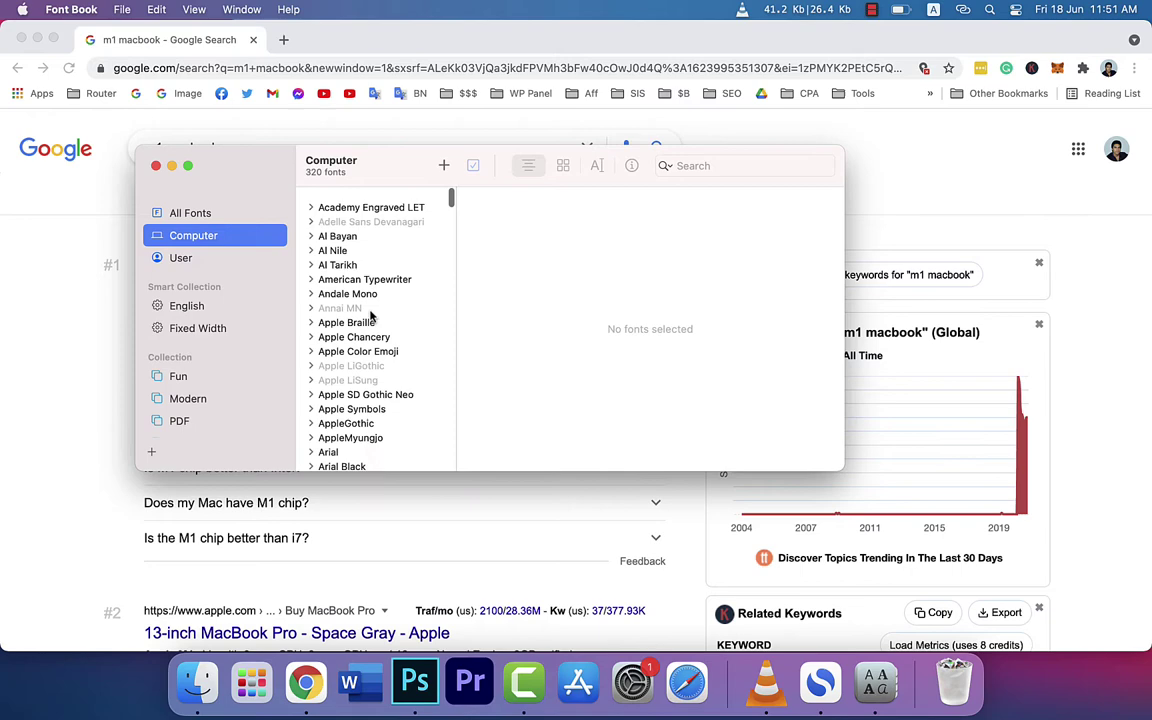
pyautogui.scroll(-15, 378, 301)
pyautogui.scroll(15, 378, 301)
pyautogui.click(181, 257)
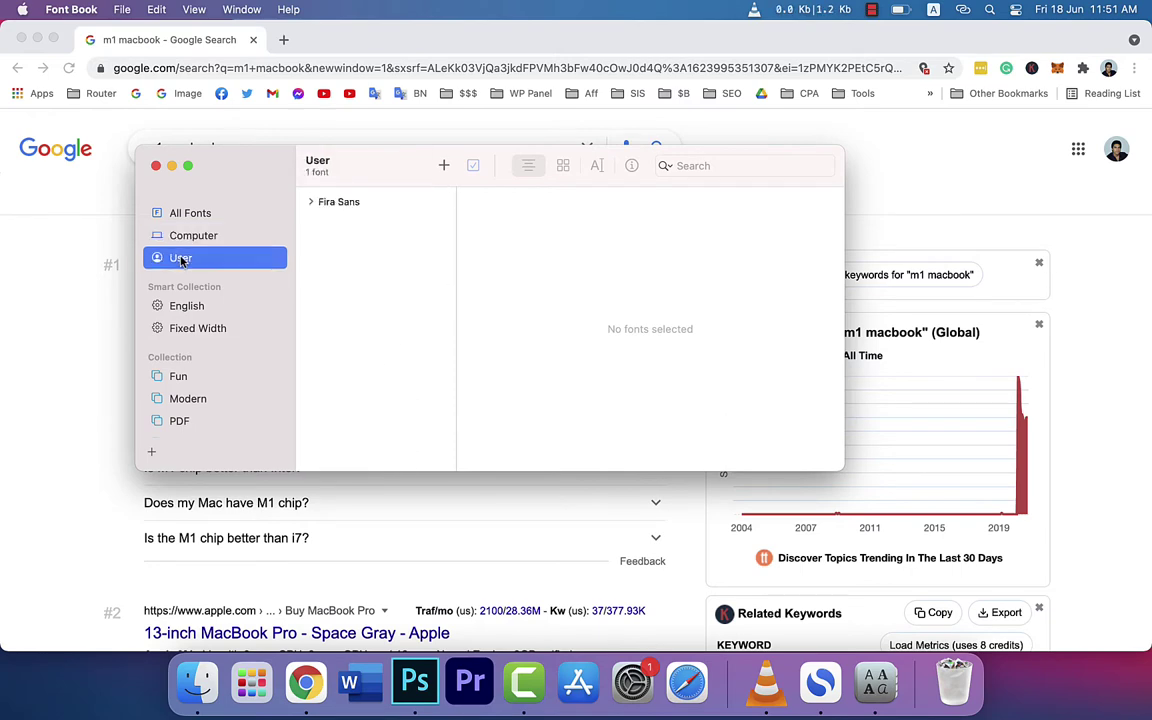
pyautogui.click(312, 205)
pyautogui.click(312, 205)
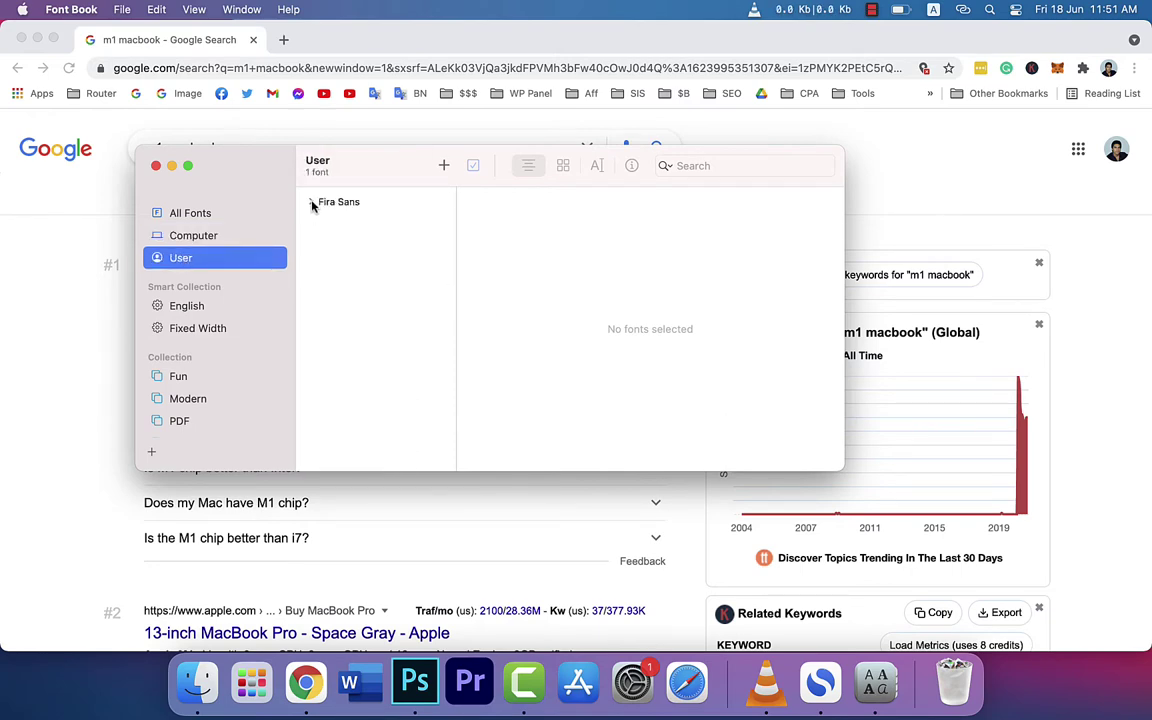
# Open and dismiss Font Book's File menu three times, then check the User collection and All Fonts
pyautogui.click(204, 214)
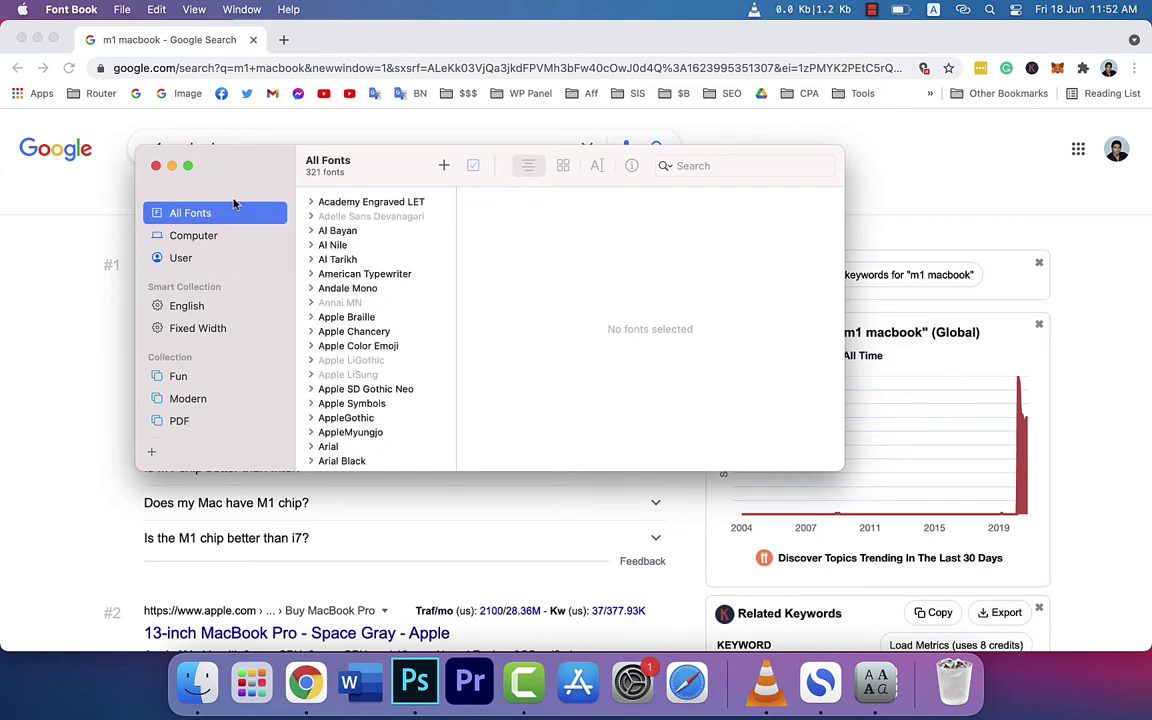
pyautogui.click(122, 10)
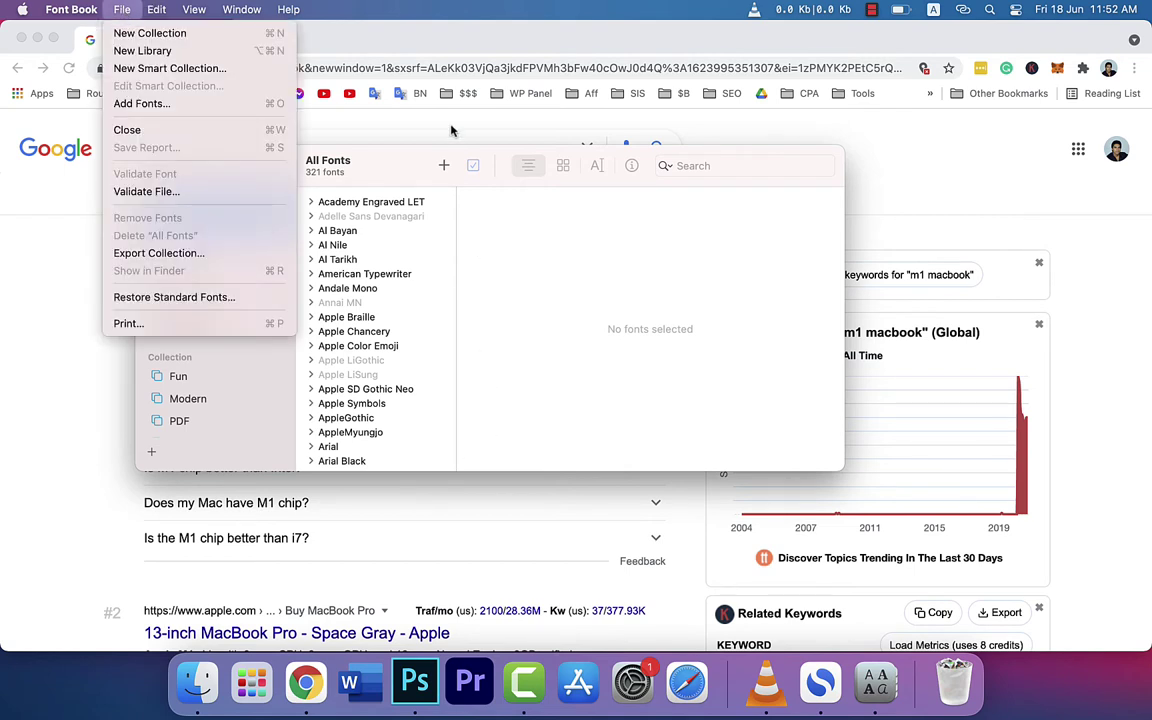
pyautogui.click(368, 152)
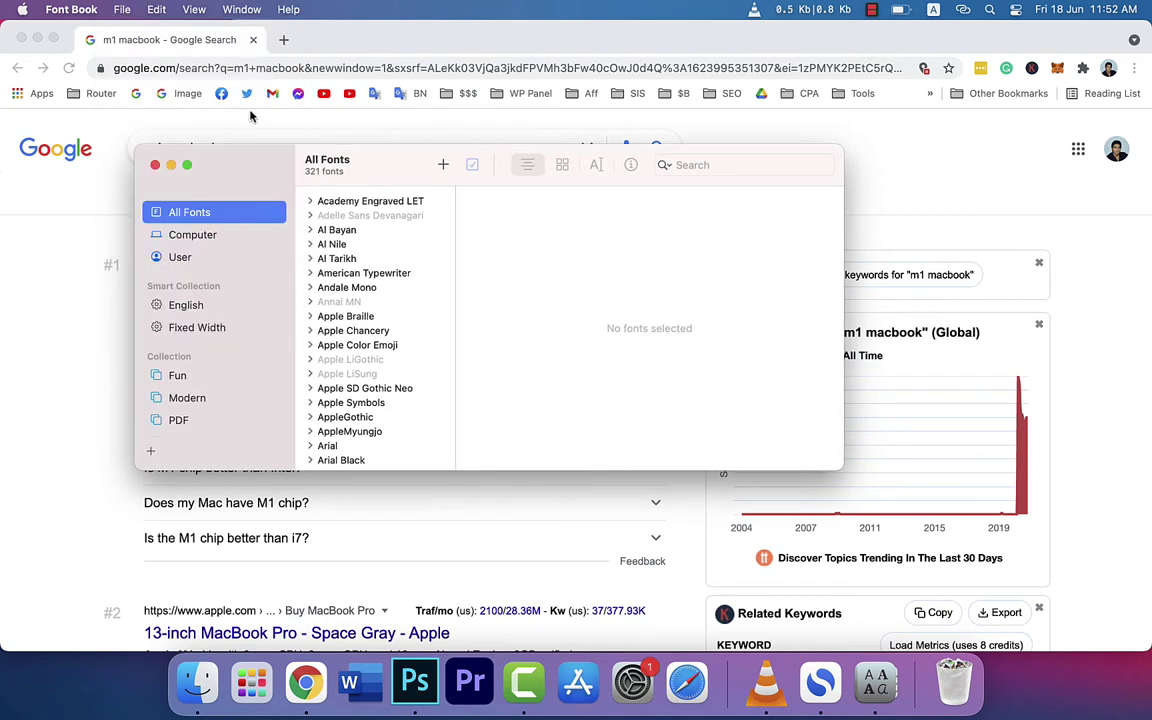
pyautogui.click(125, 11)
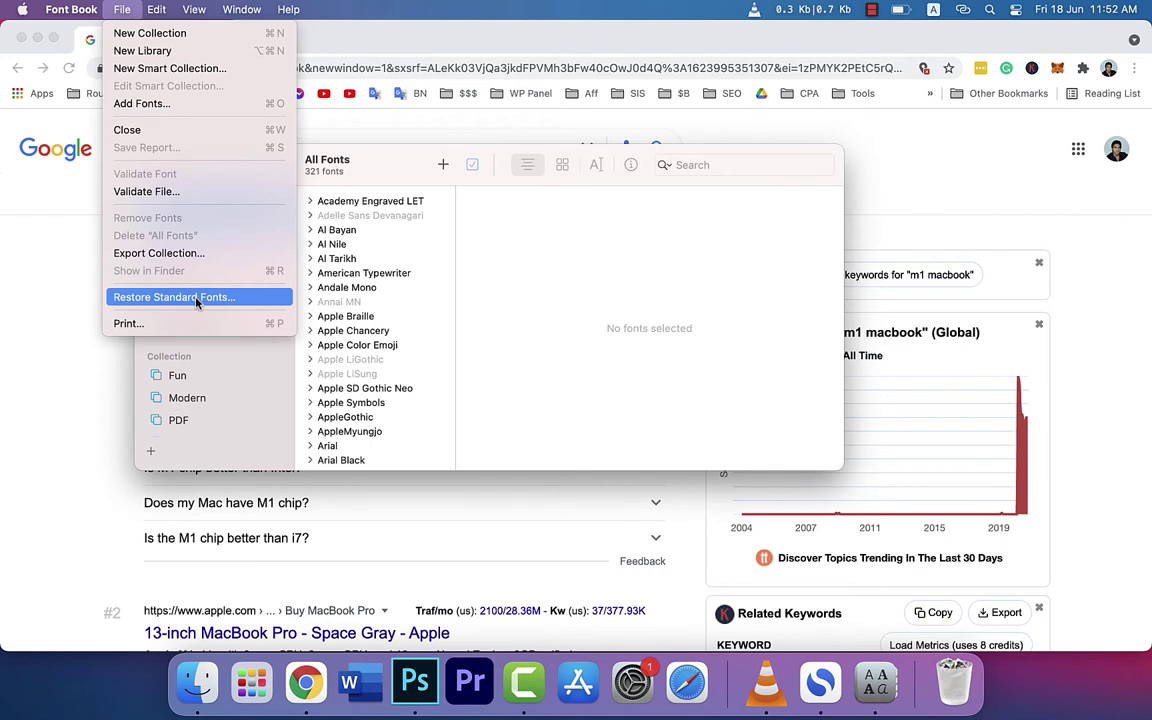
pyautogui.click(404, 160)
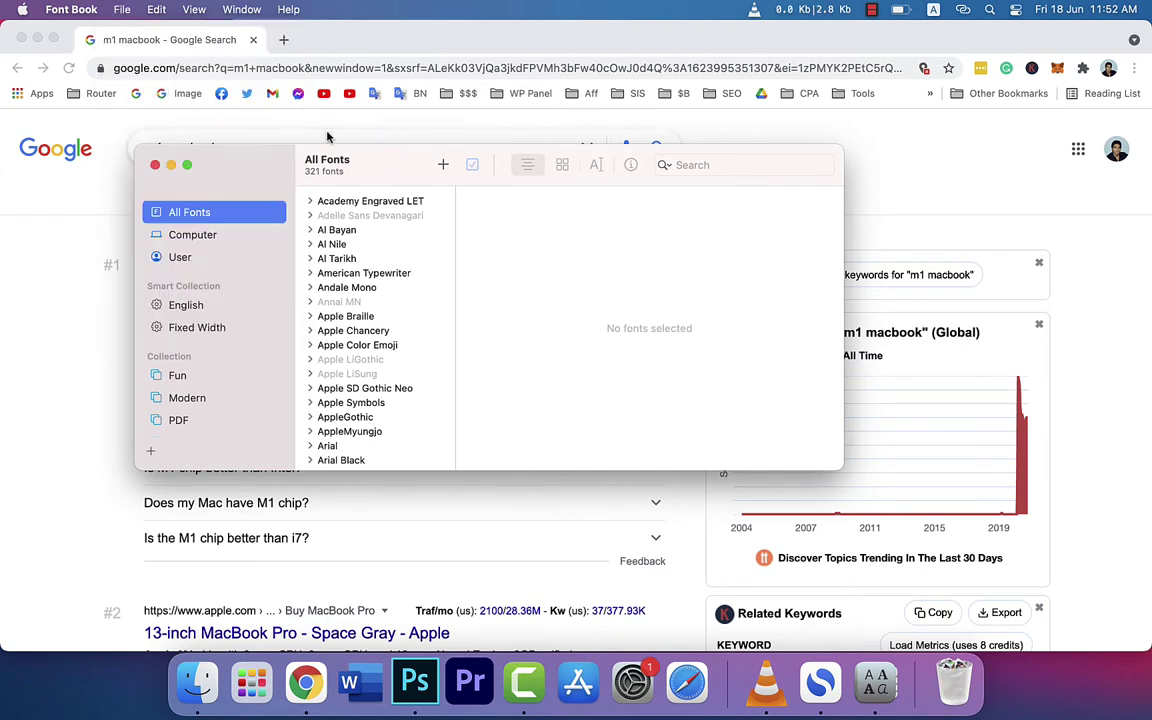
pyautogui.click(124, 10)
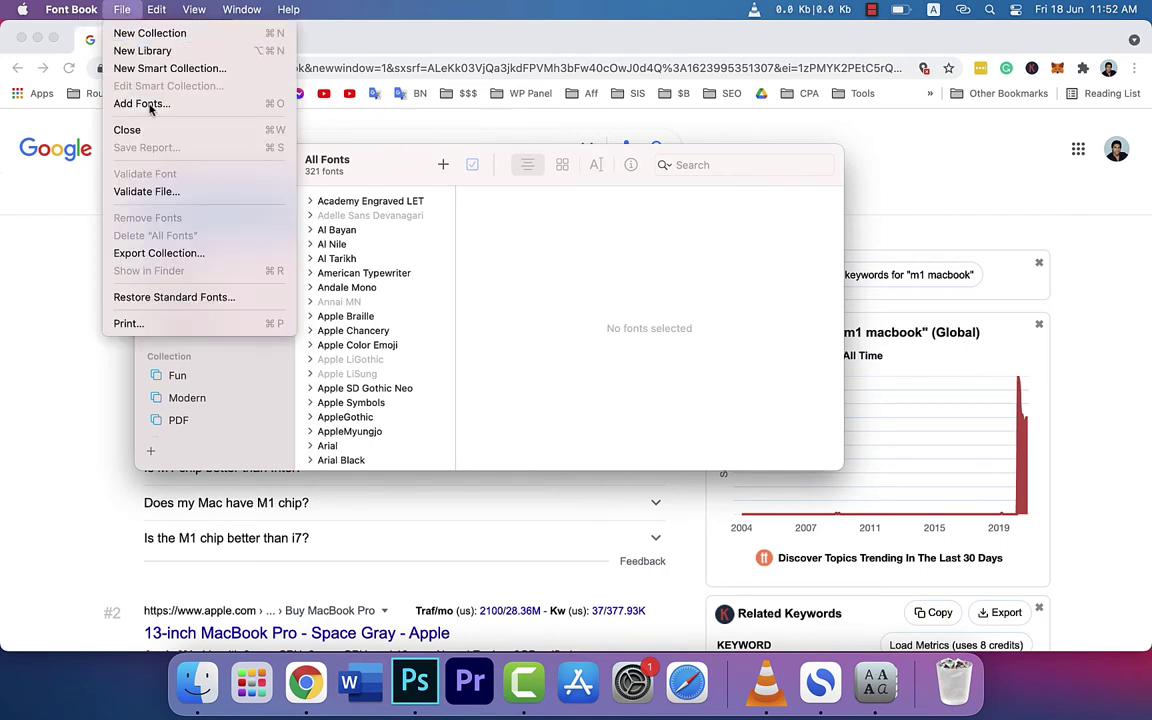
pyautogui.click(501, 278)
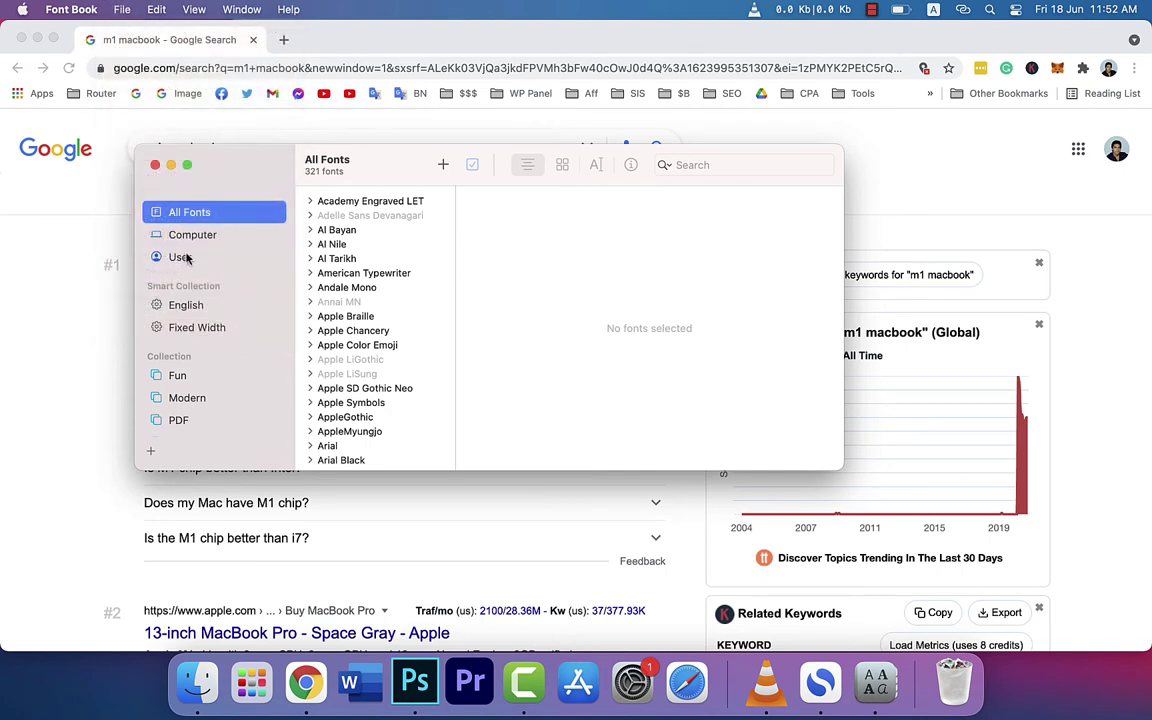
pyautogui.click(185, 258)
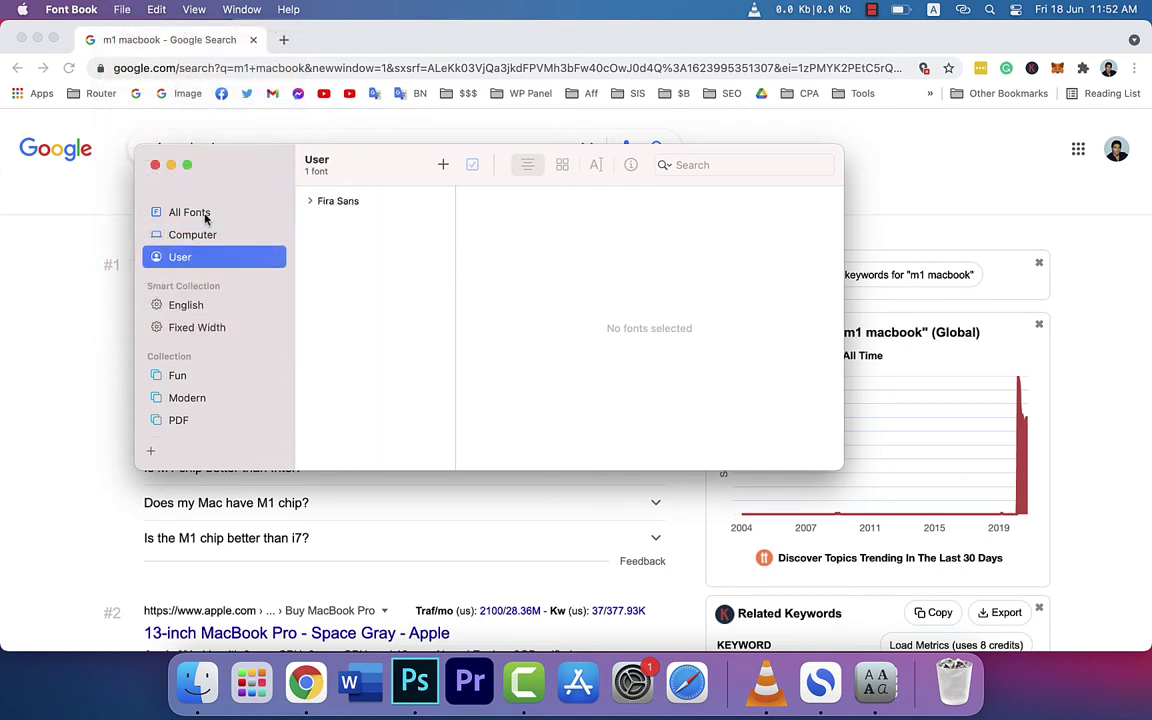
pyautogui.click(205, 217)
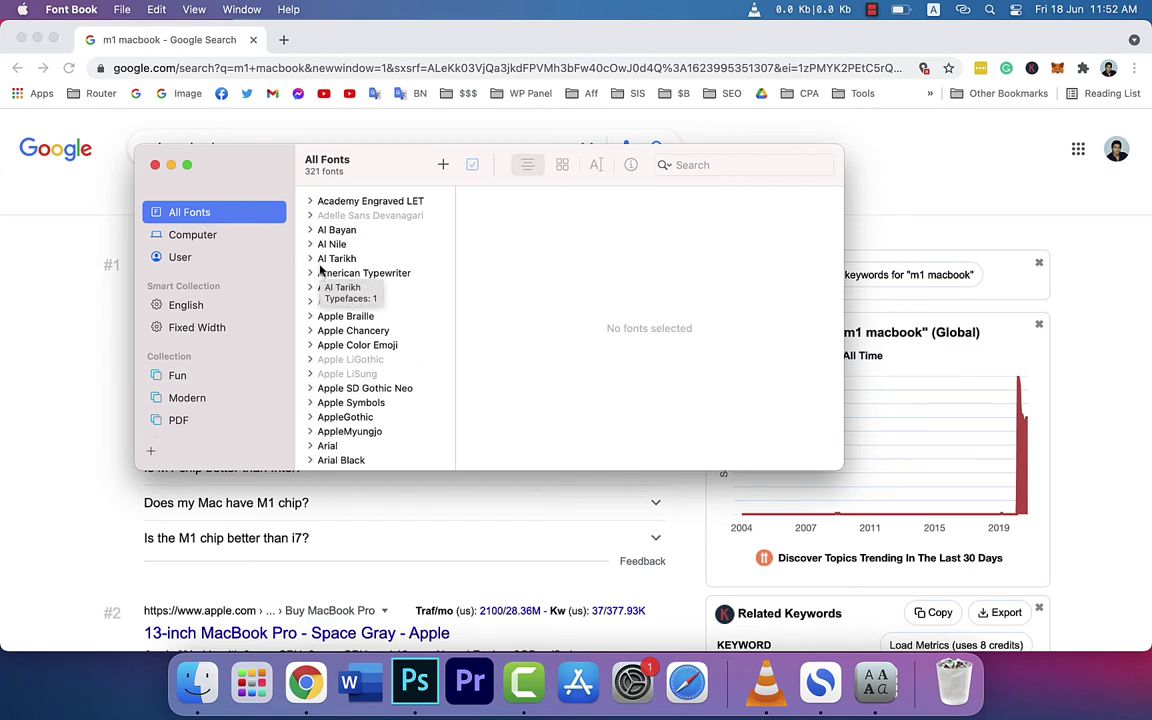
# Close the Chrome search window and bring Font Book to the front
pyautogui.click(336, 44)
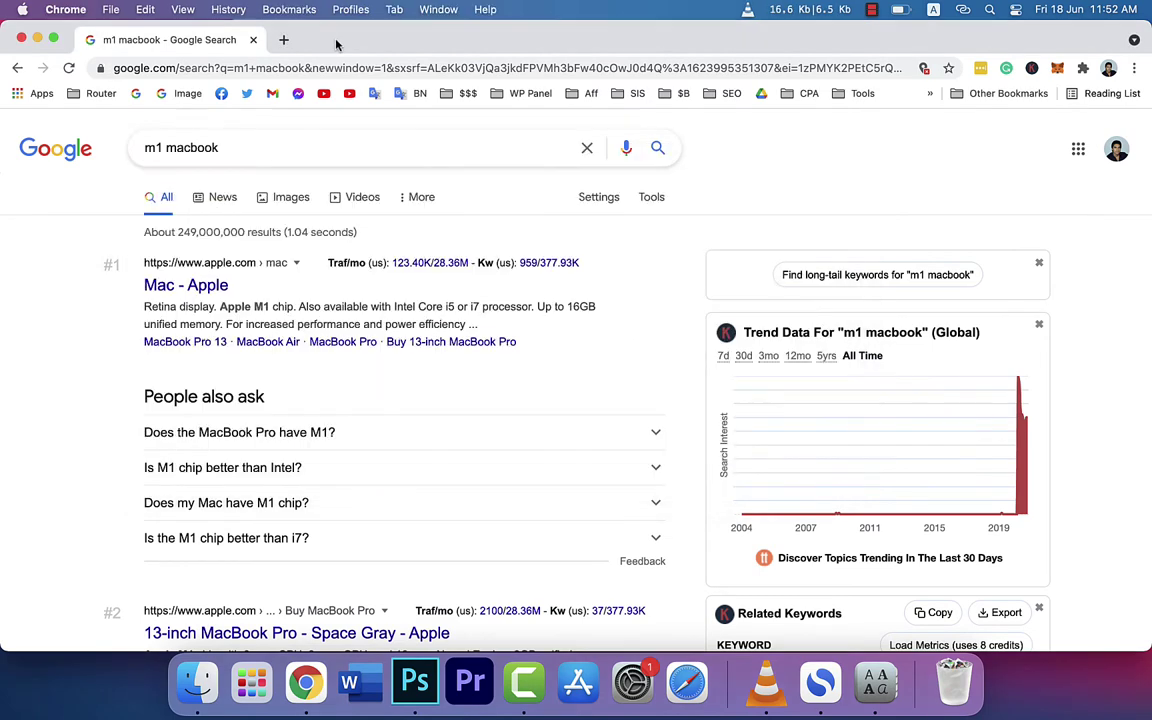
pyautogui.click(21, 40)
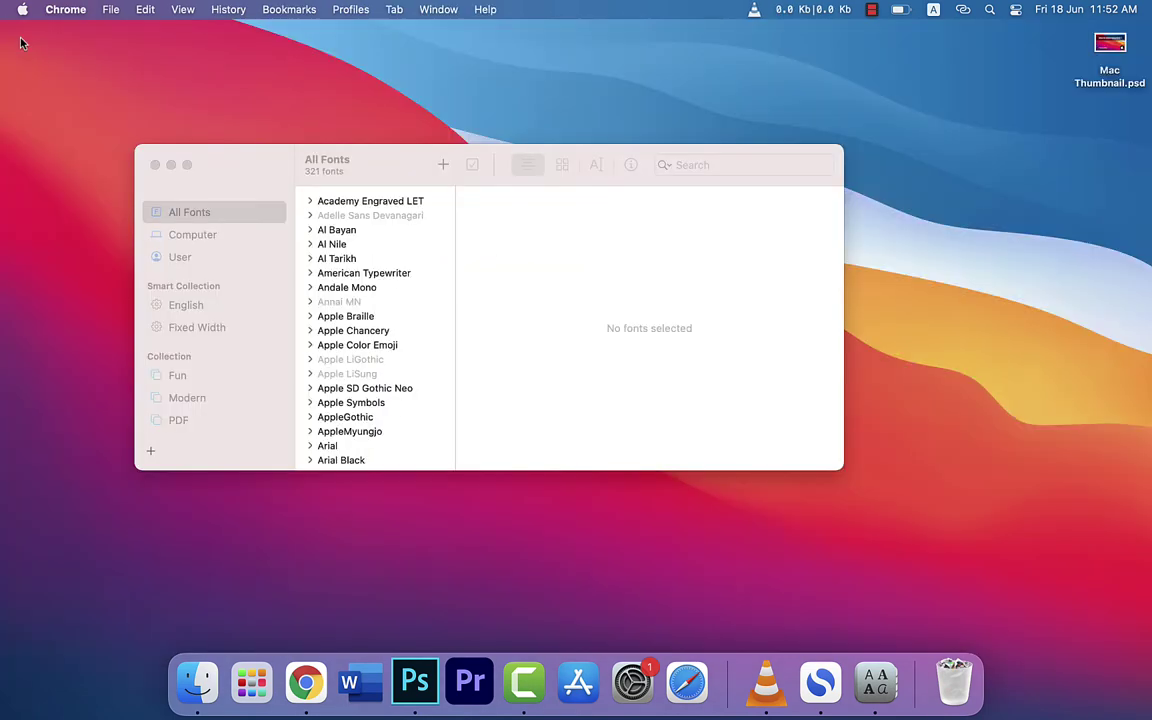
pyautogui.click(229, 175)
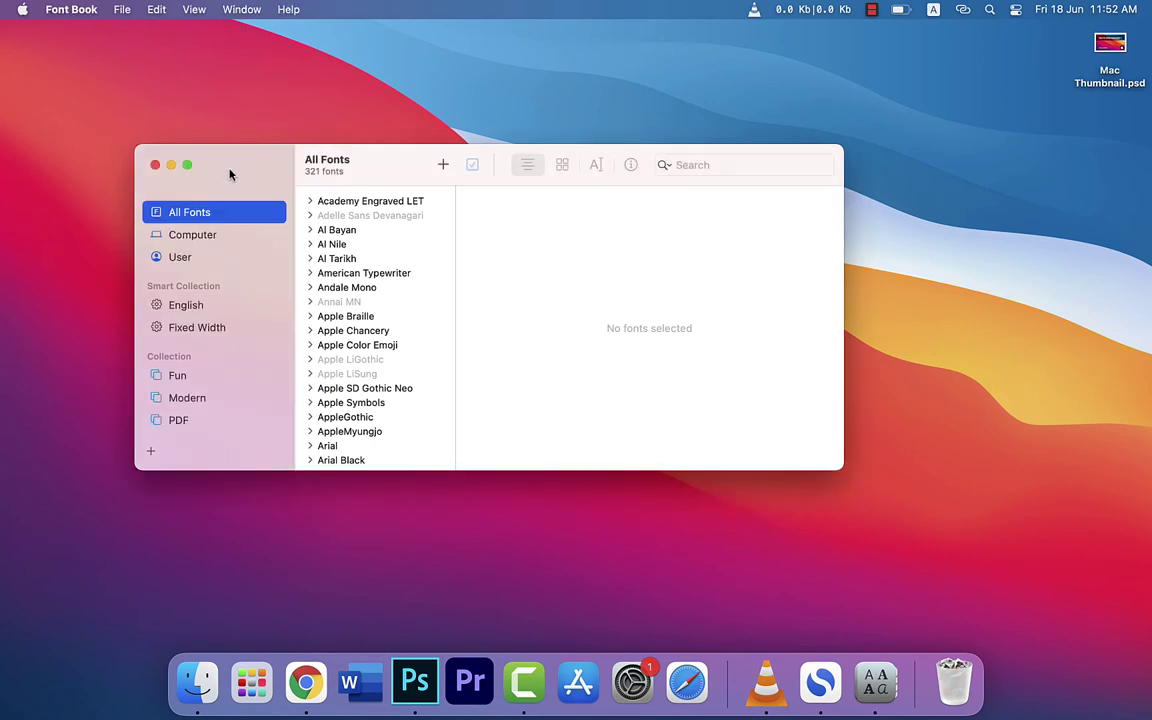
# From the User collection, run File > Restore Standard Fonts, then close Font Book
pyautogui.click(165, 257)
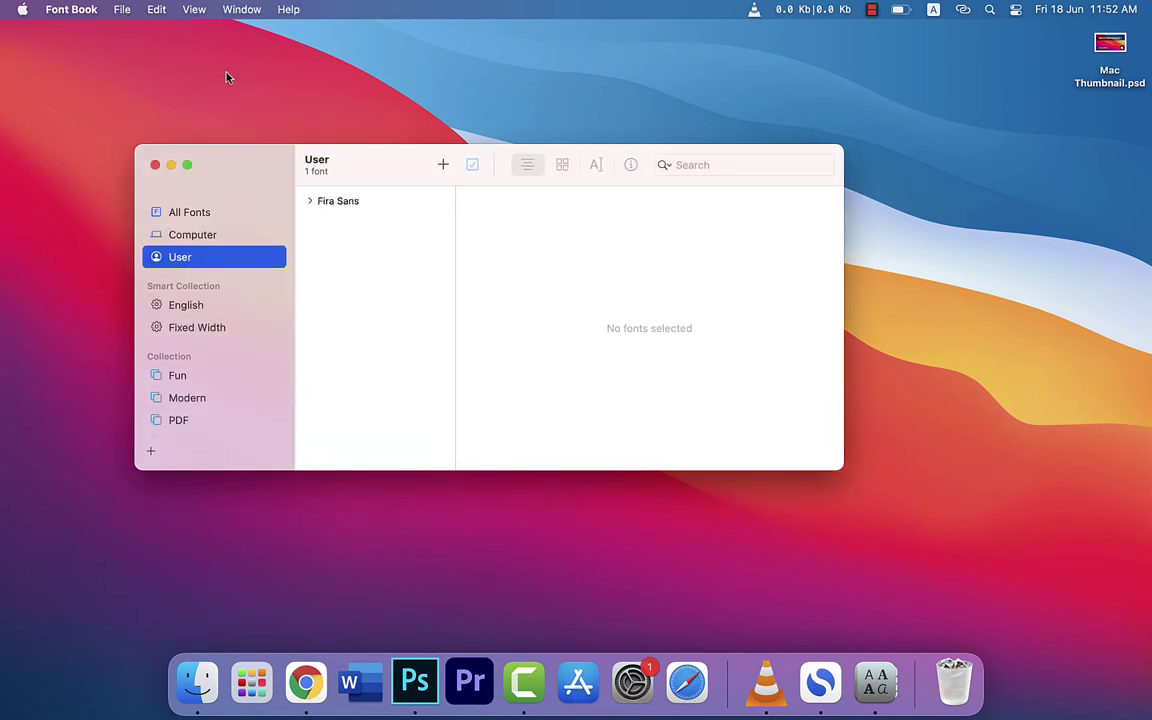
pyautogui.click(122, 10)
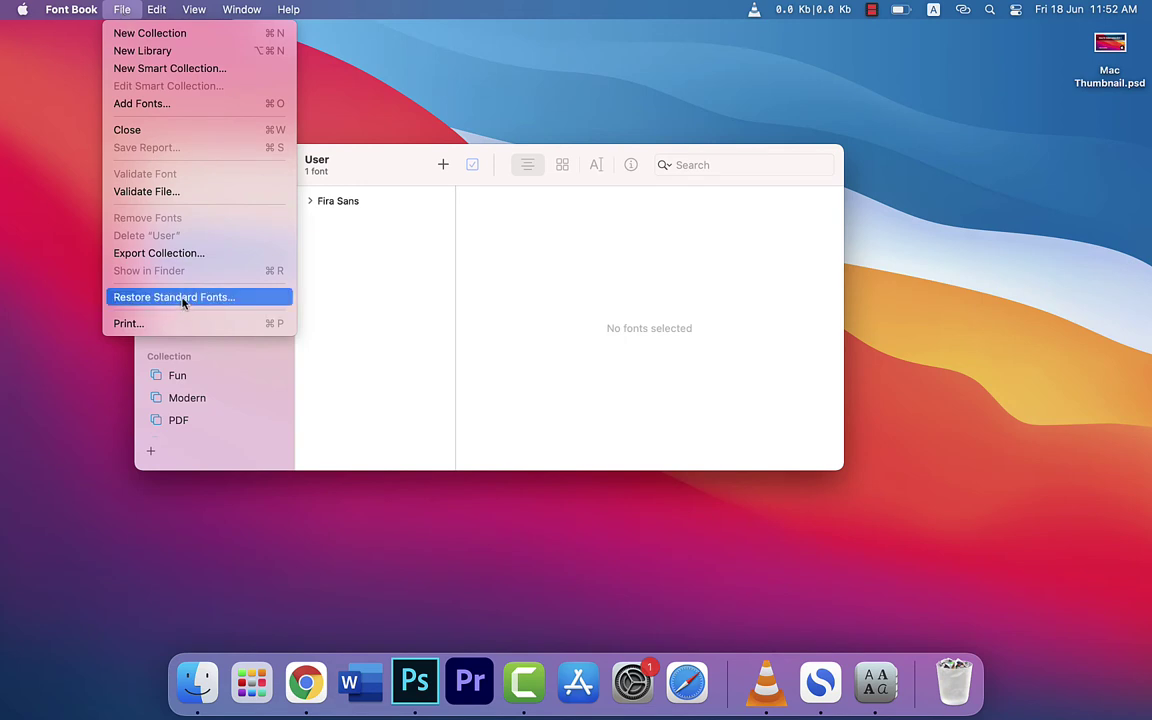
pyautogui.click(378, 165)
pyautogui.click(154, 166)
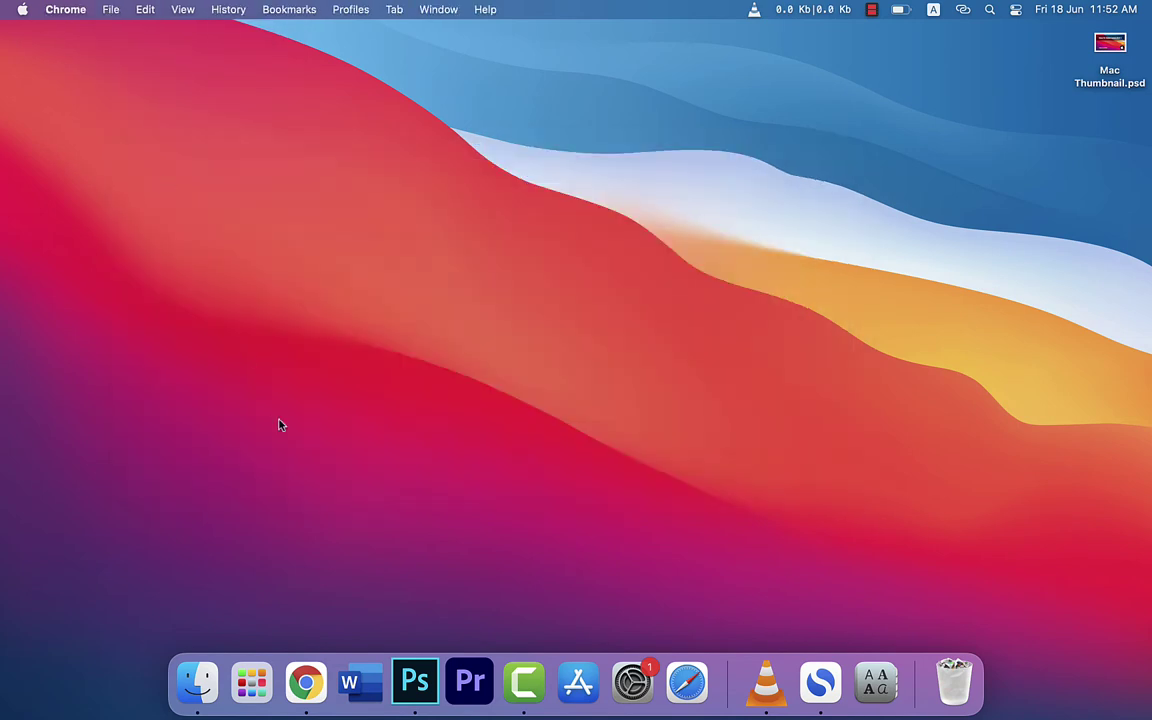
# Quit Chrome from its Dock menu and relaunch it
pyautogui.rightClick(306, 682)
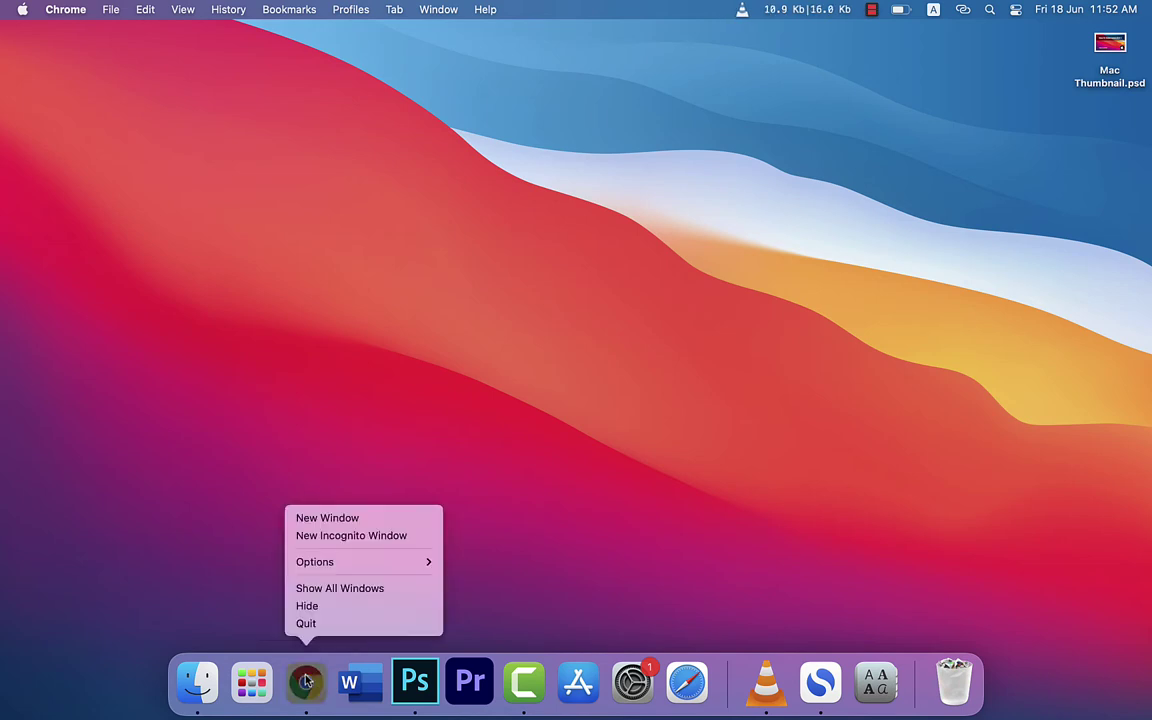
pyautogui.click(321, 623)
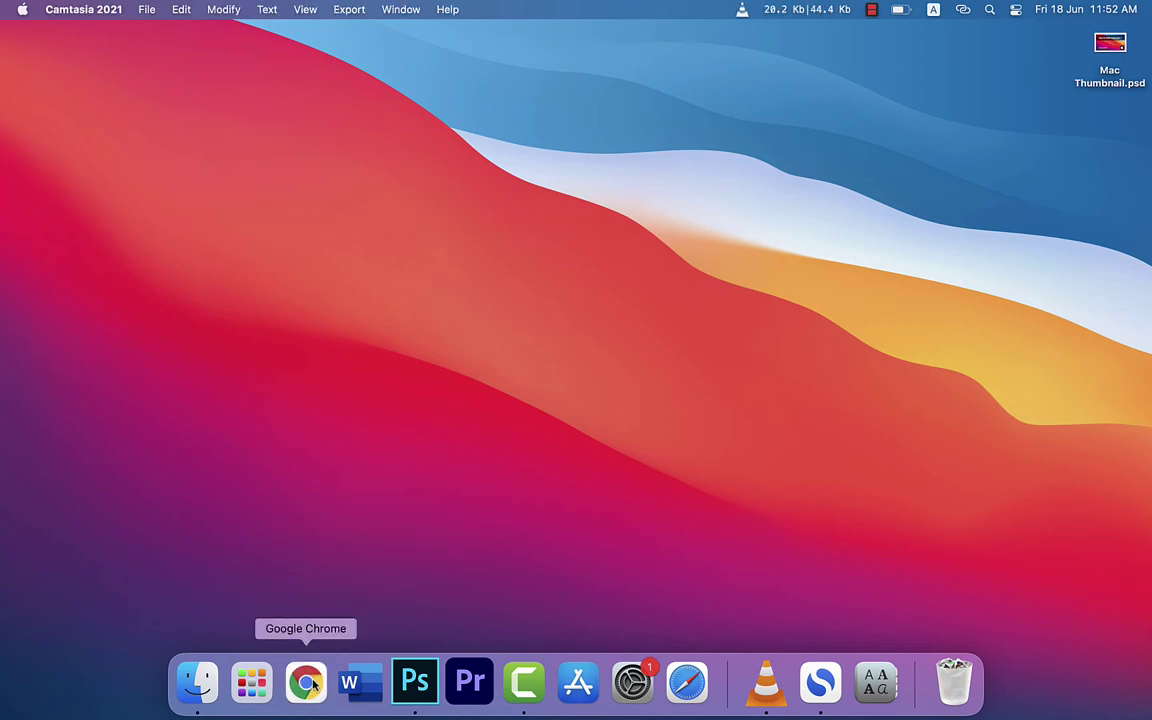
pyautogui.click(312, 668)
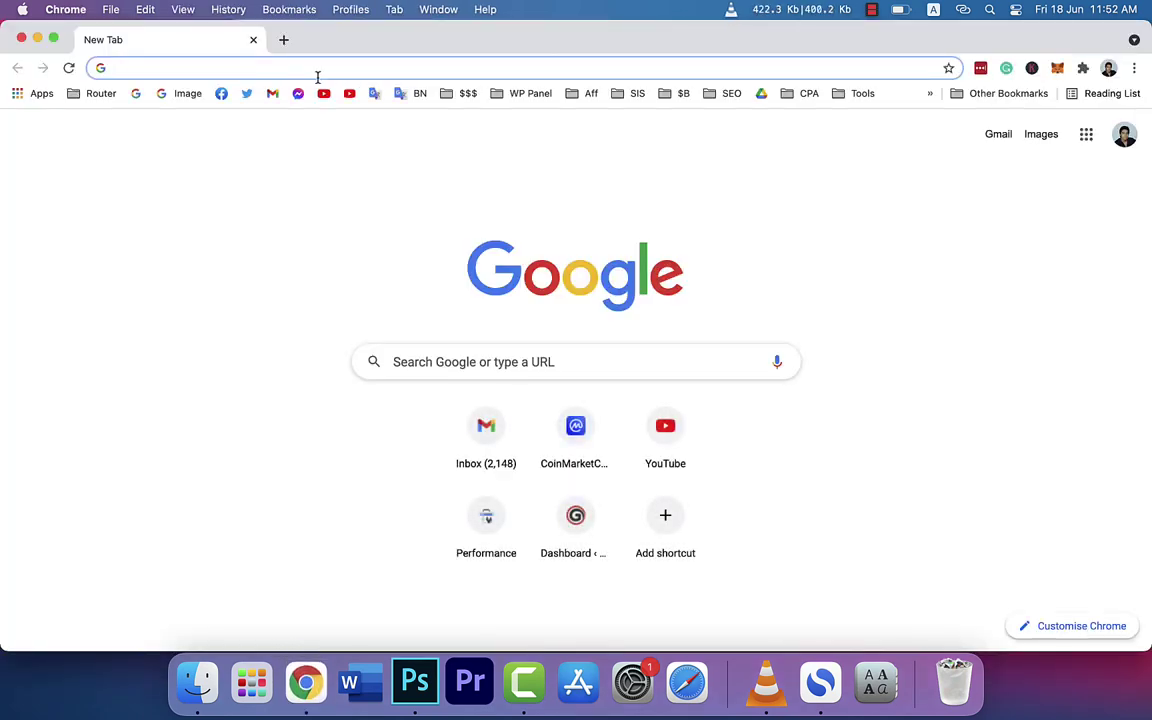
# Search Google for 'macbook pro m1' and scroll through the results
pyautogui.write('macbook ')
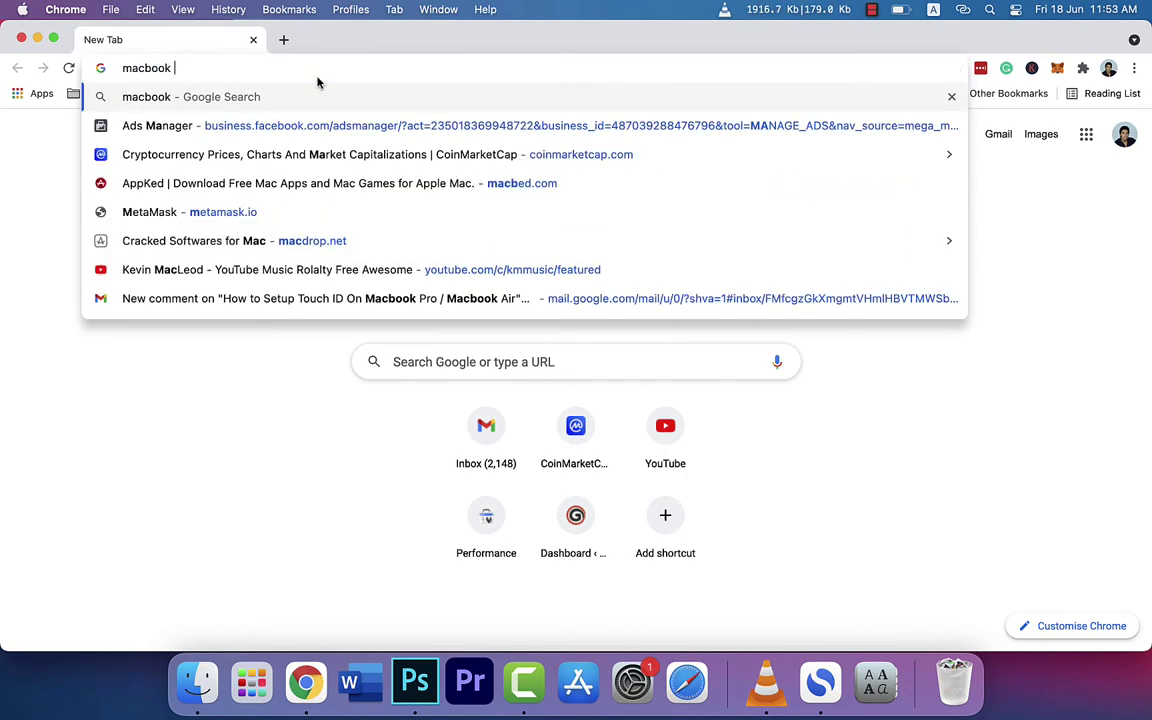
pyautogui.write('pro m1')
pyautogui.press('Return')
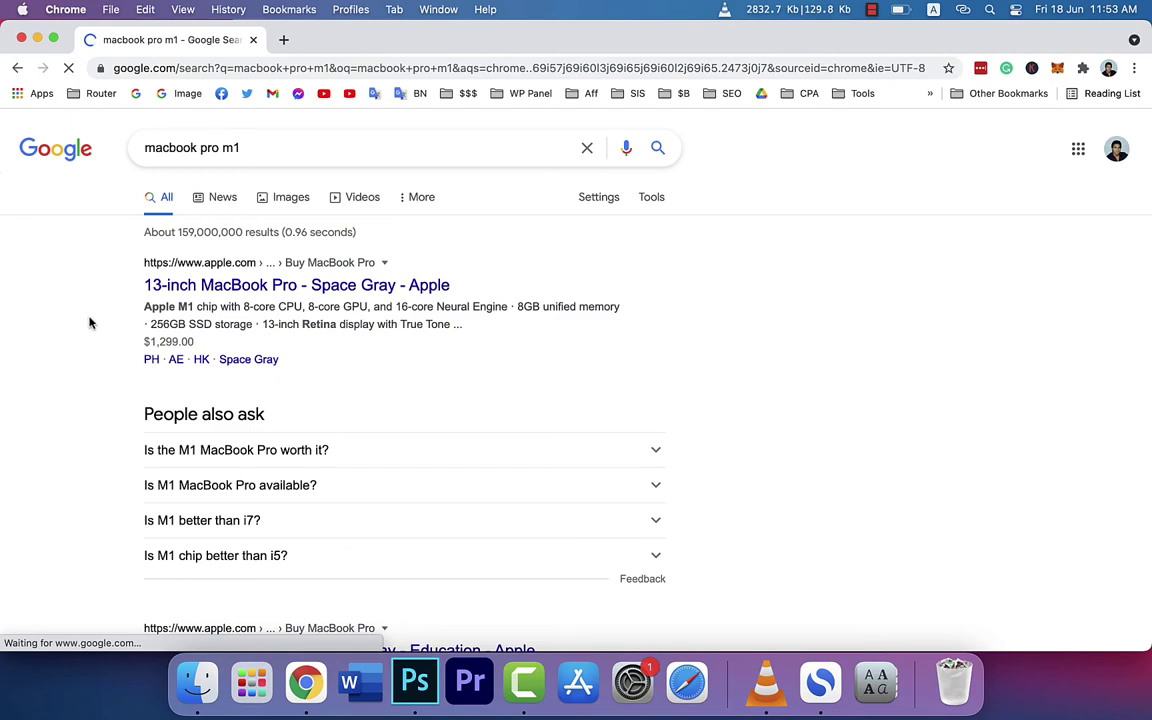
pyautogui.scroll(-5, 89, 322)
pyautogui.scroll(-5, 89, 322)
pyautogui.scroll(10, 90, 321)
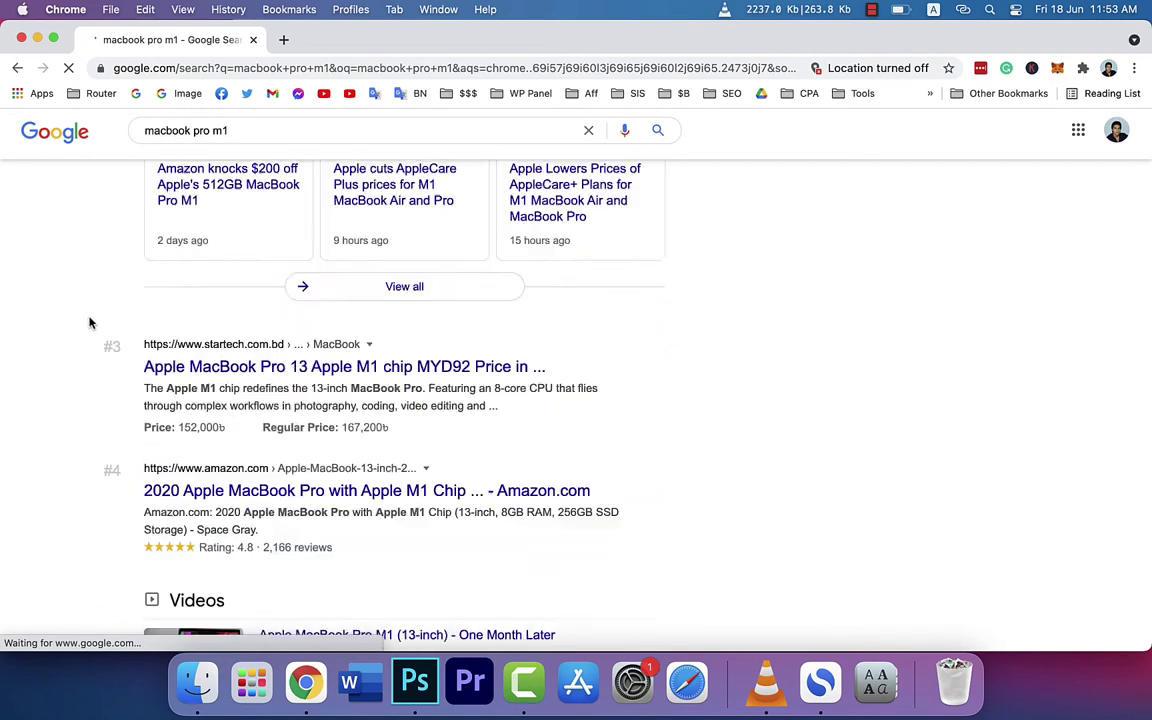
pyautogui.moveTo(112, 281); pyautogui.dragTo(437, 400)
pyautogui.scroll(-15, 400, 400)
pyautogui.click(720, 404)
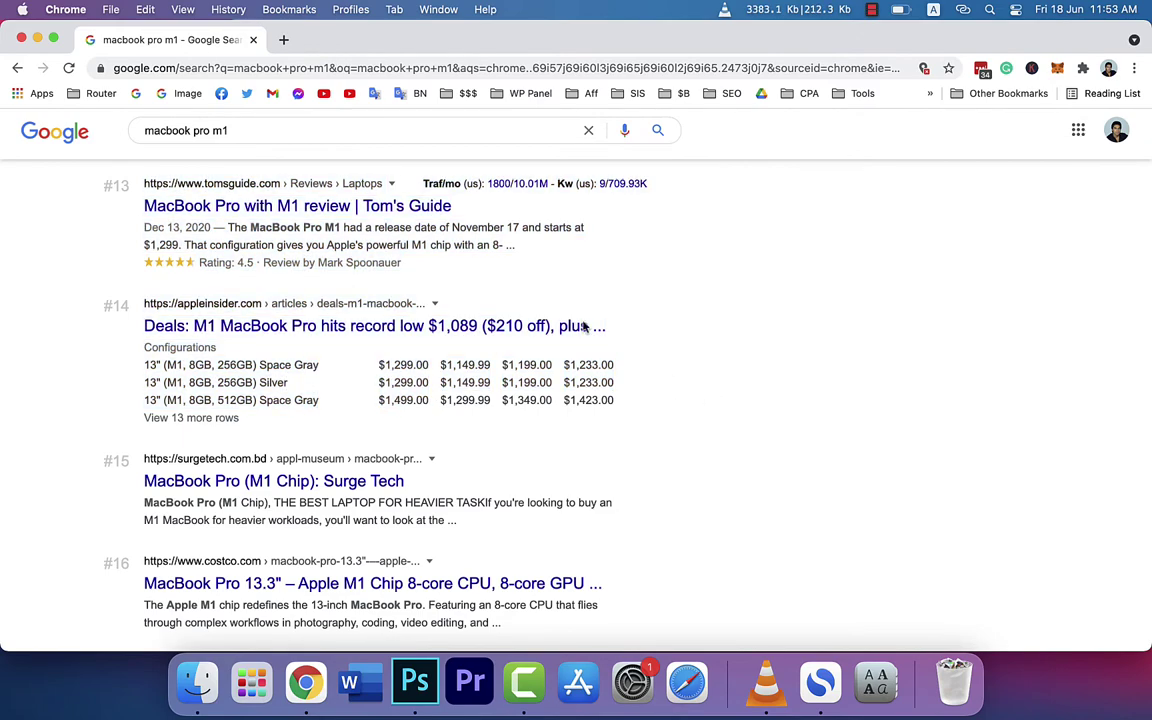
pyautogui.scroll(20, 535, 307)
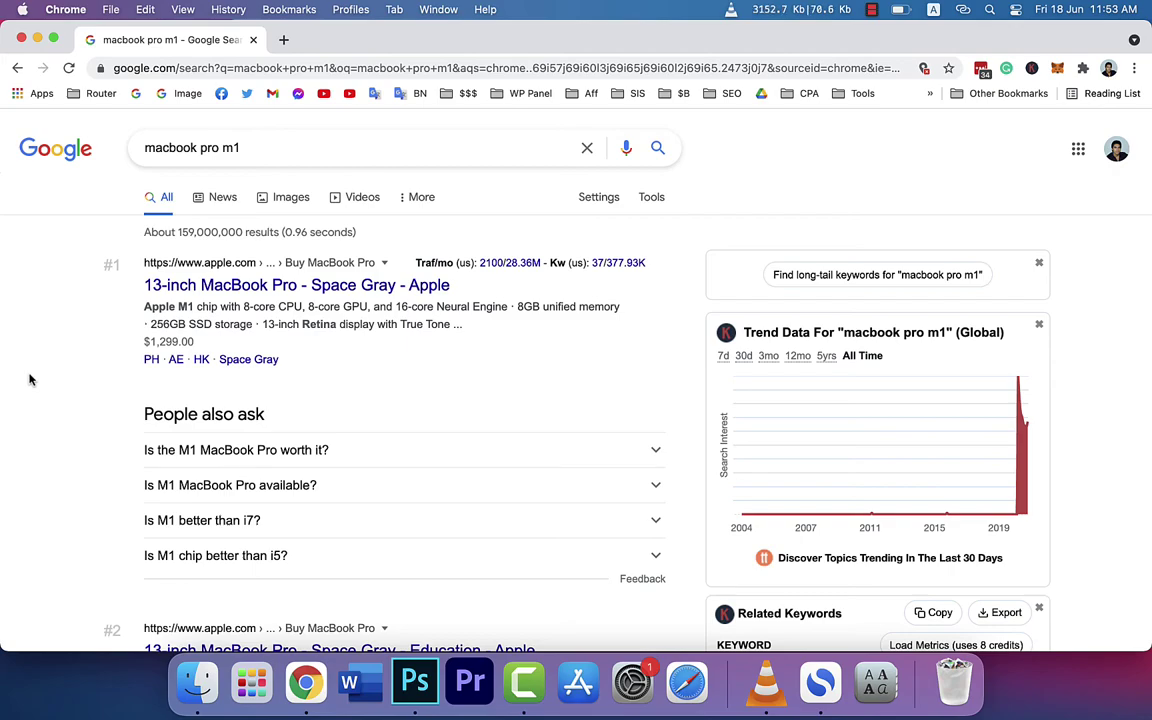
pyautogui.scroll(-10, 30, 379)
pyautogui.scroll(10, 30, 379)
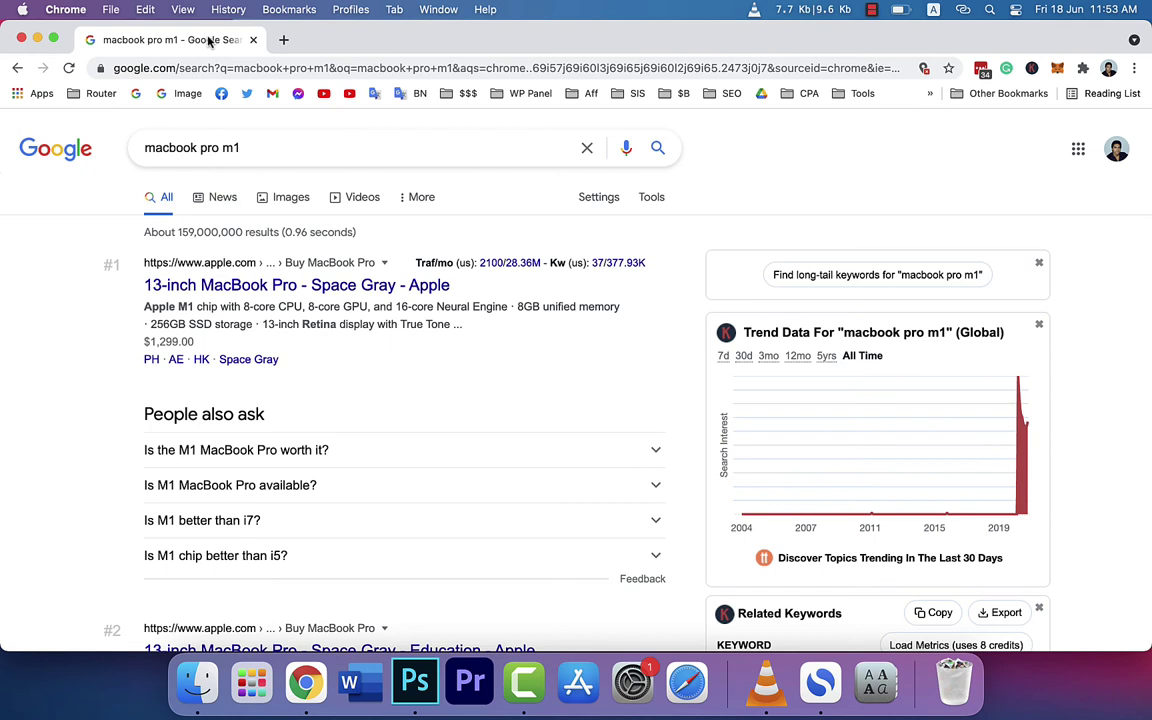
# Close the Chrome window and remove Font Book from the Dock via Options > Remove from Dock
pyautogui.click(19, 40)
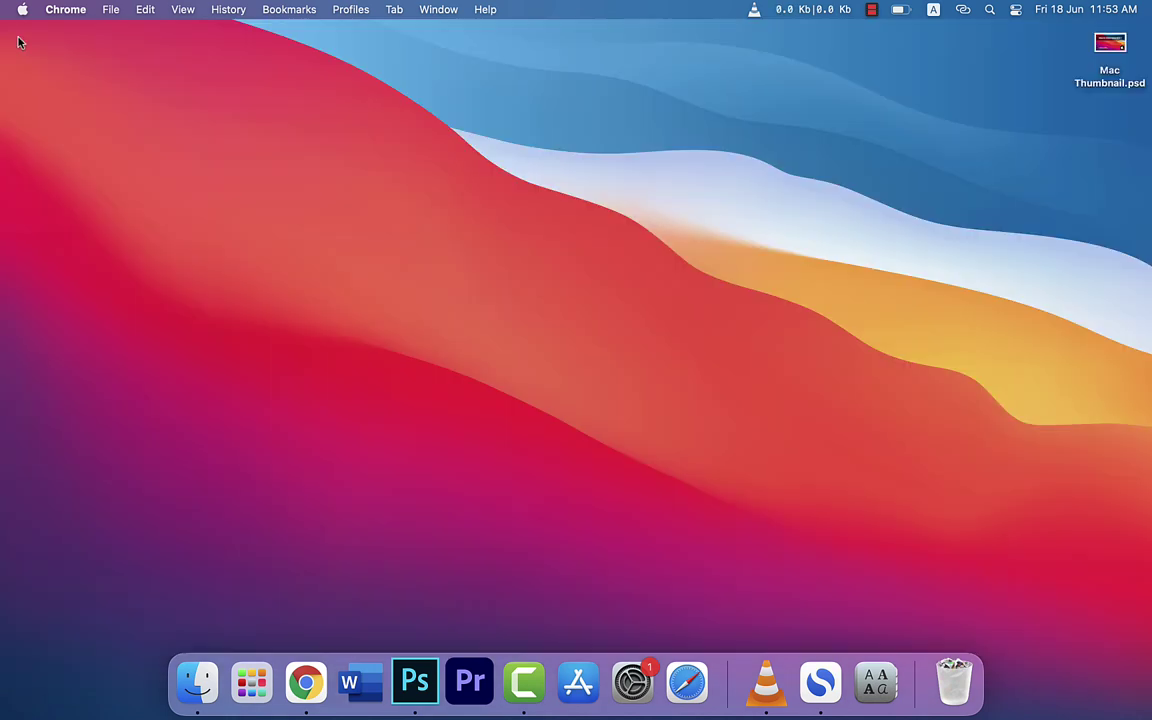
pyautogui.click(584, 378)
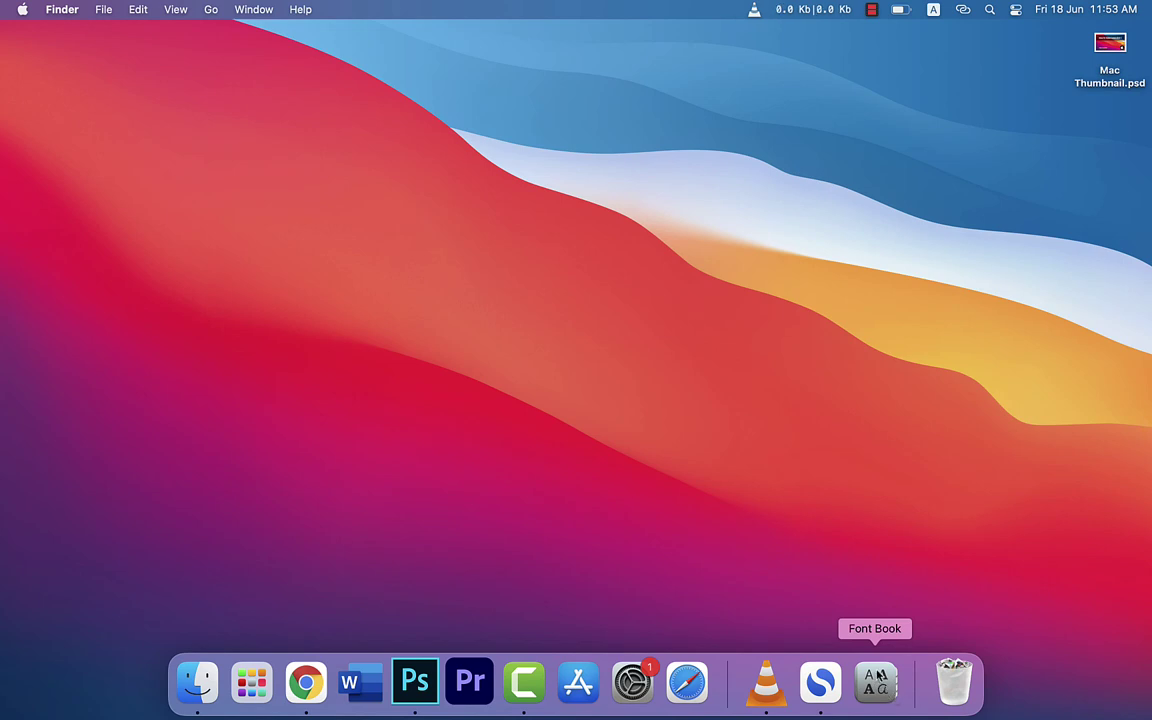
pyautogui.rightClick(877, 677)
pyautogui.moveTo(930, 582)
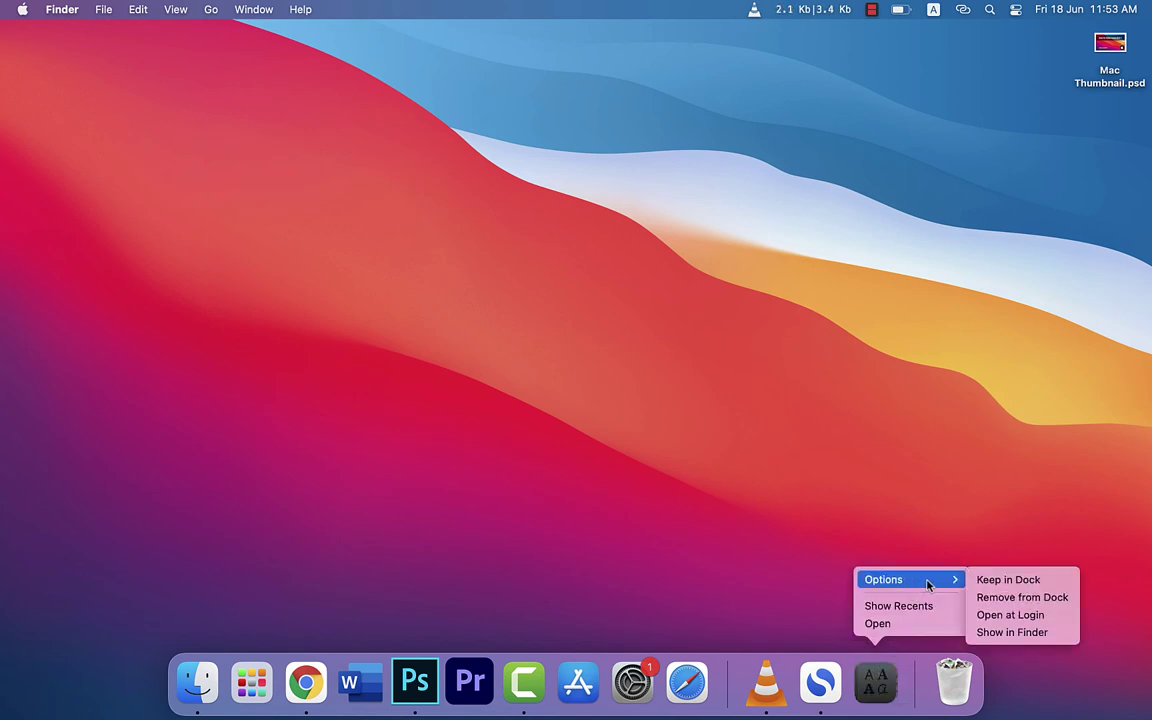
pyautogui.click(990, 599)
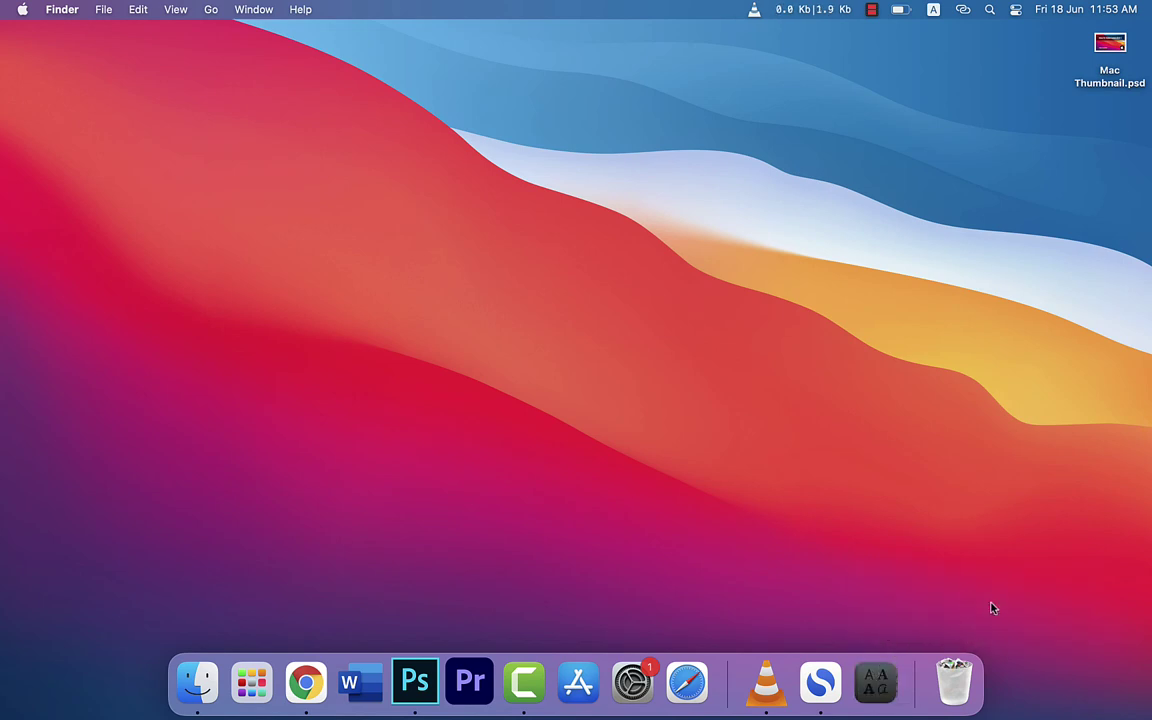